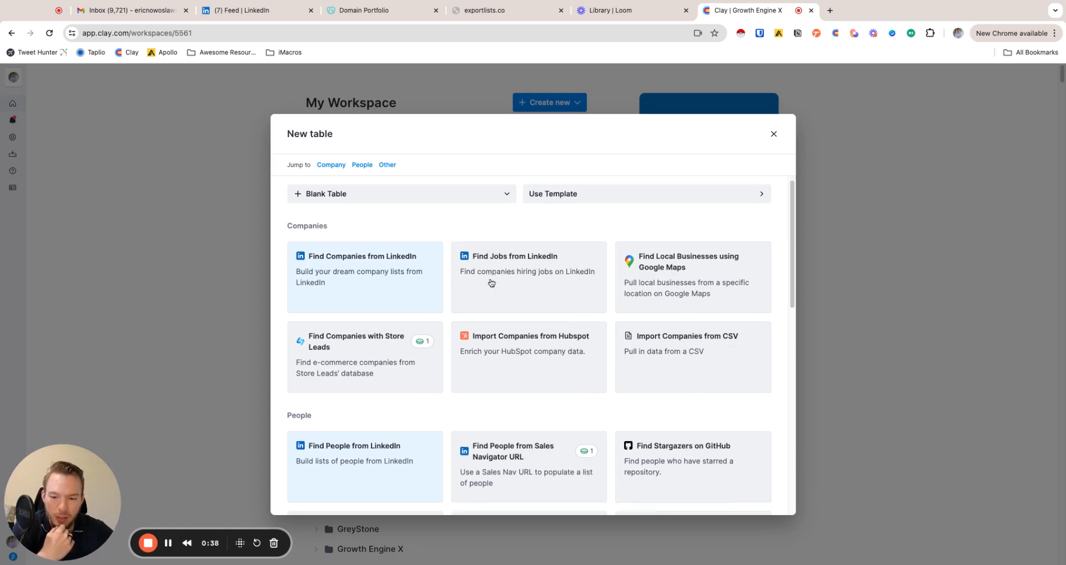
Step: Start a new table with Find People from LinkedIn and include United States as the location
scroll(490, 282, "down", 3)
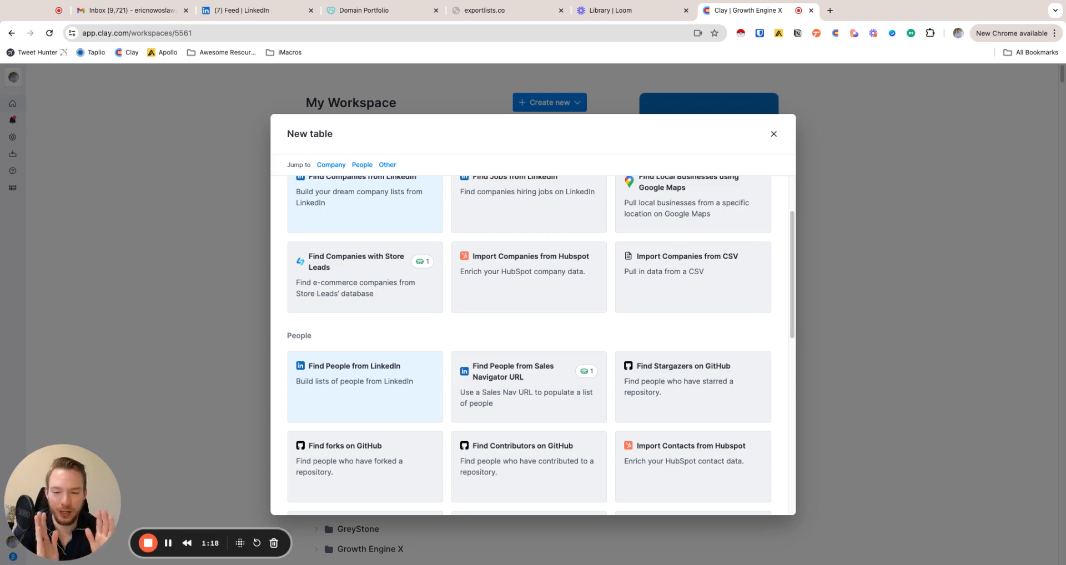
left_click(360, 381)
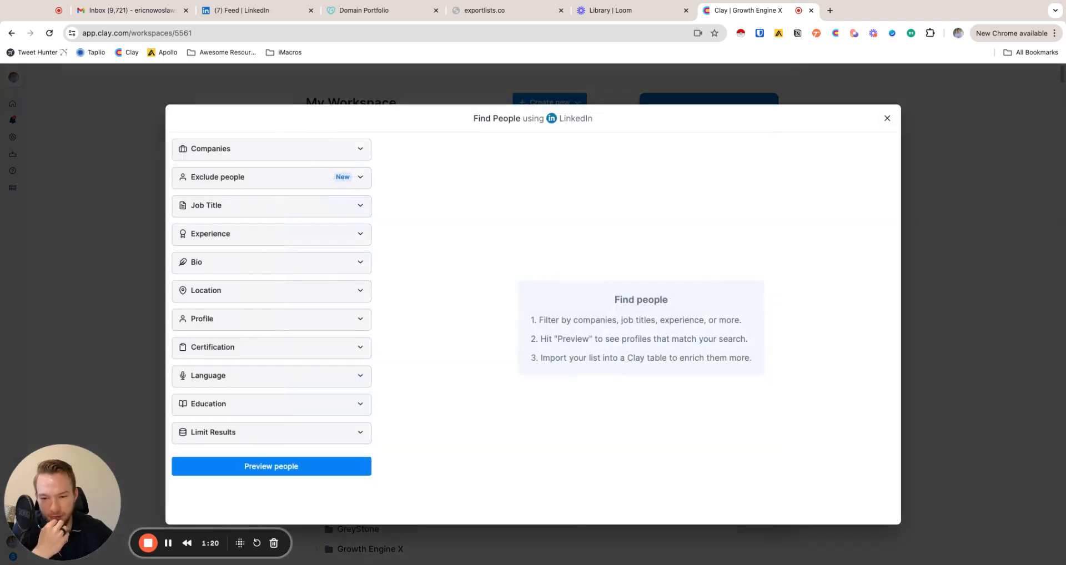
left_click(217, 290)
left_click(223, 320)
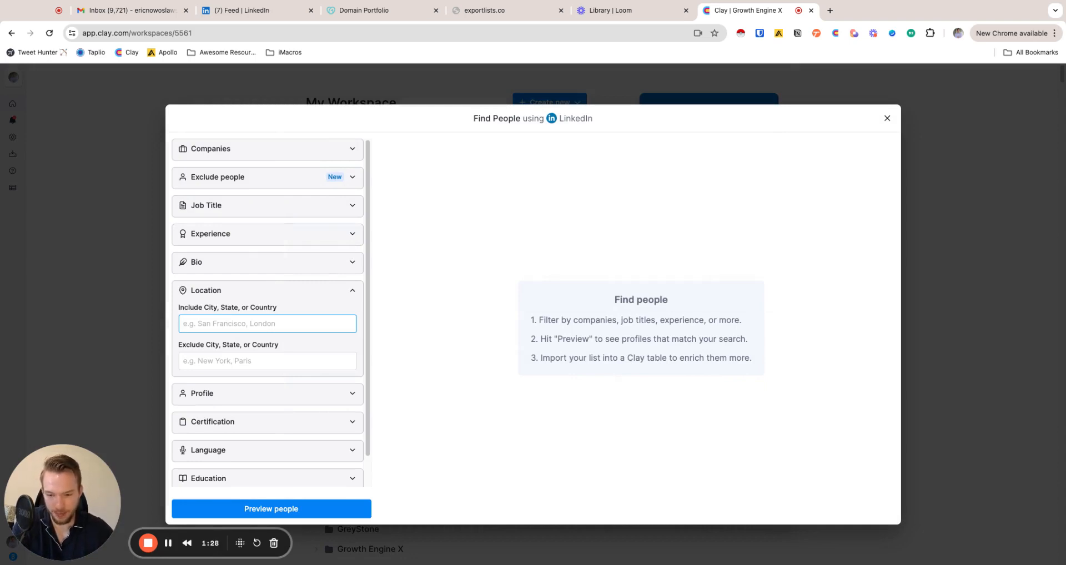
left_click(230, 343)
left_click(231, 322)
type("u")
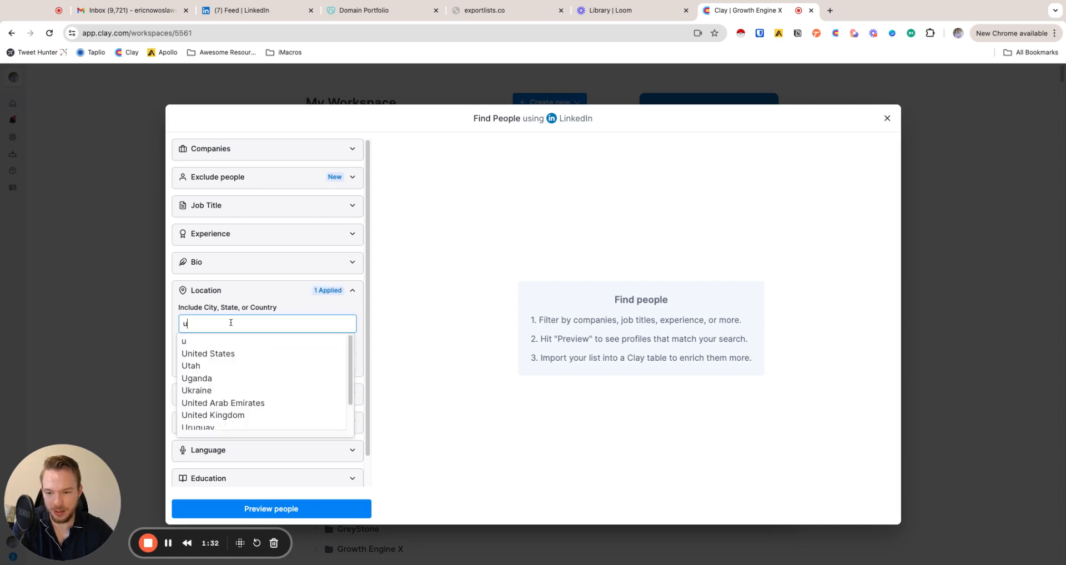
left_click(215, 353)
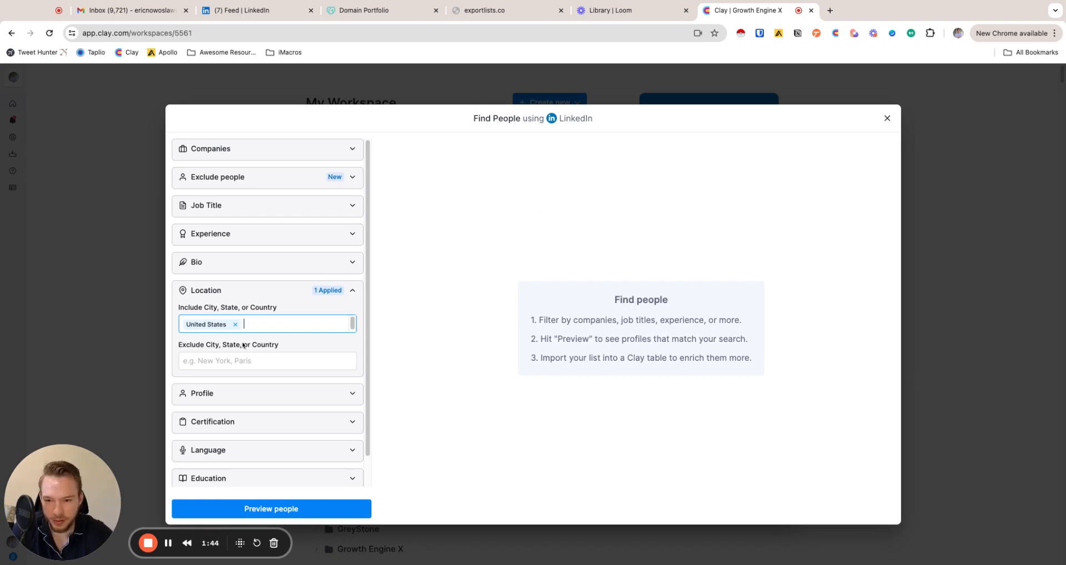
Step: Filter the people search to job titles including "marketing" and a maximum of 1 month in the current role
left_click(205, 207)
left_click(214, 312)
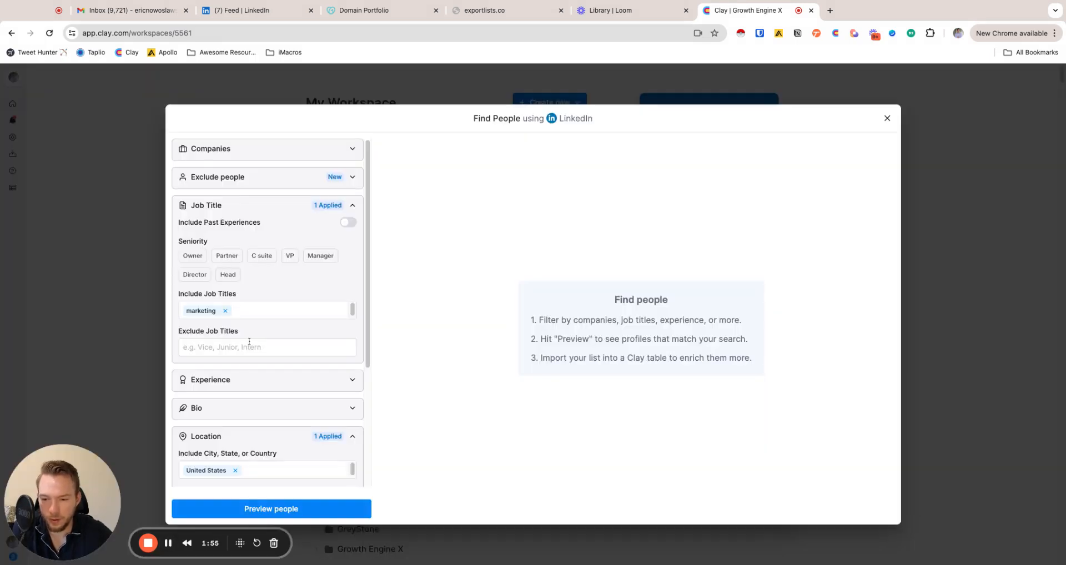
scroll(244, 333, "down", 5)
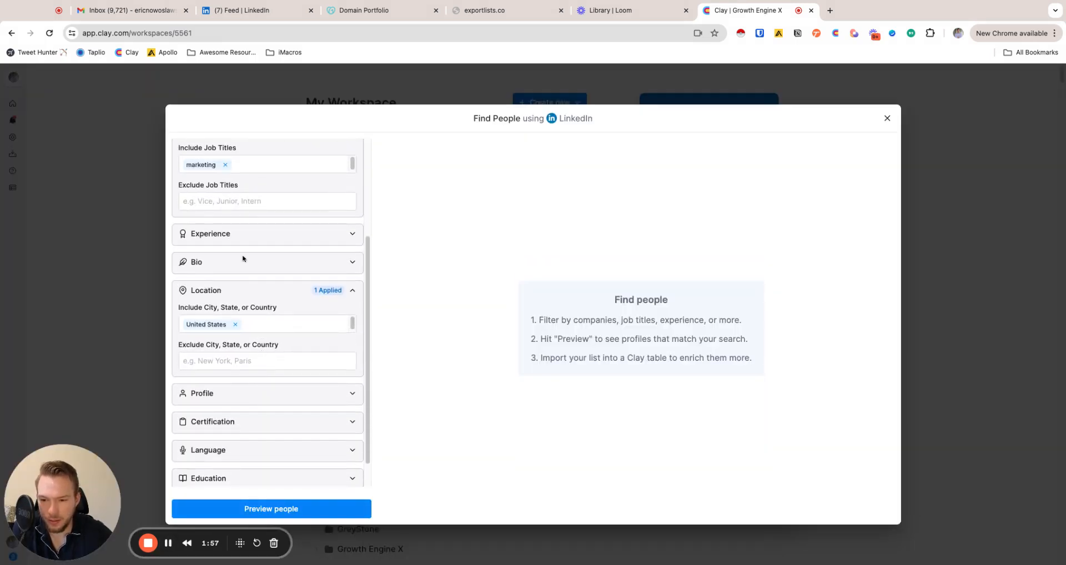
left_click(214, 236)
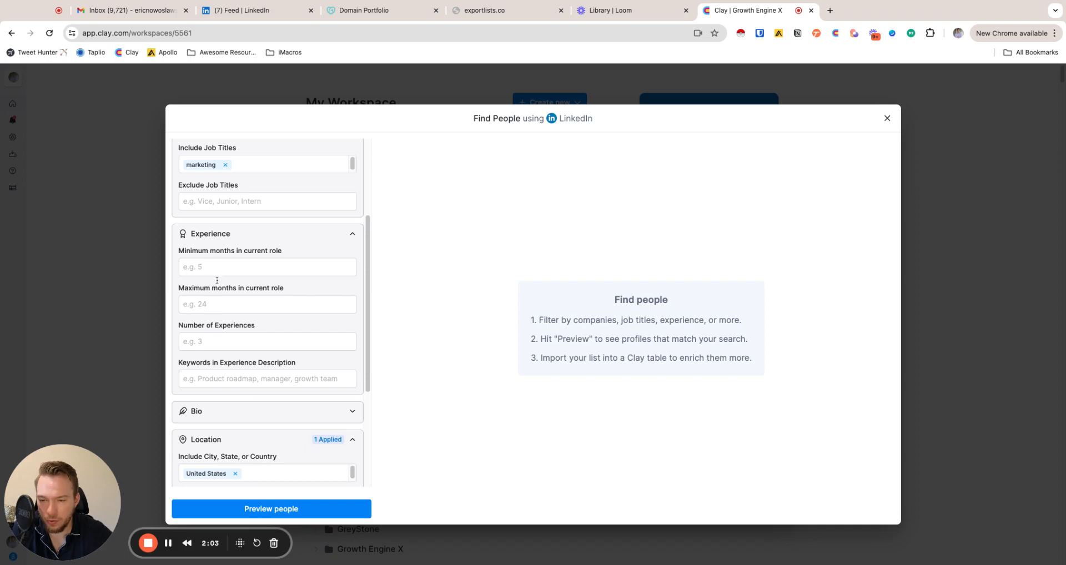
left_click(211, 304)
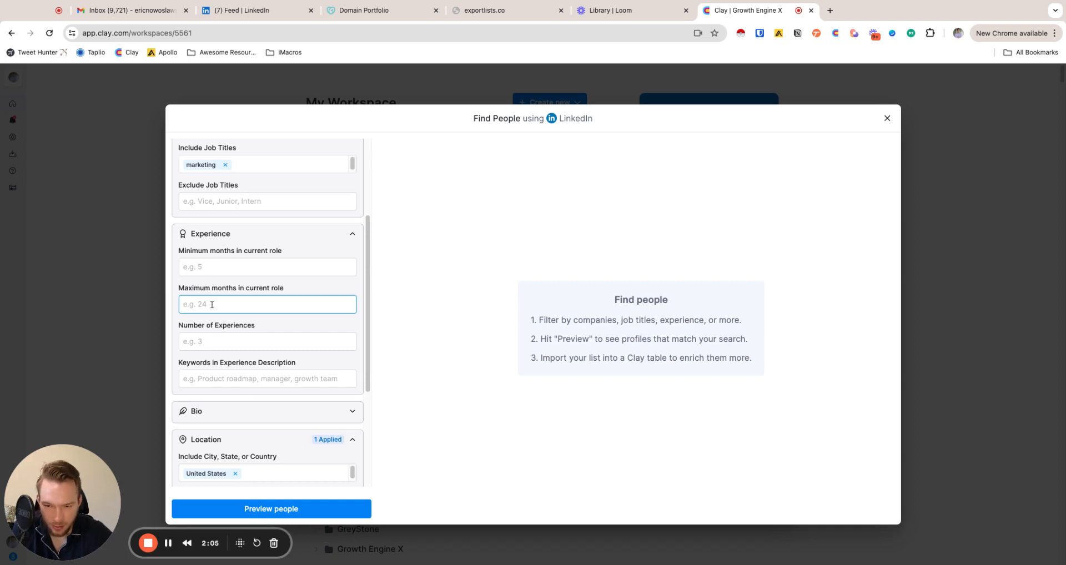
type("1")
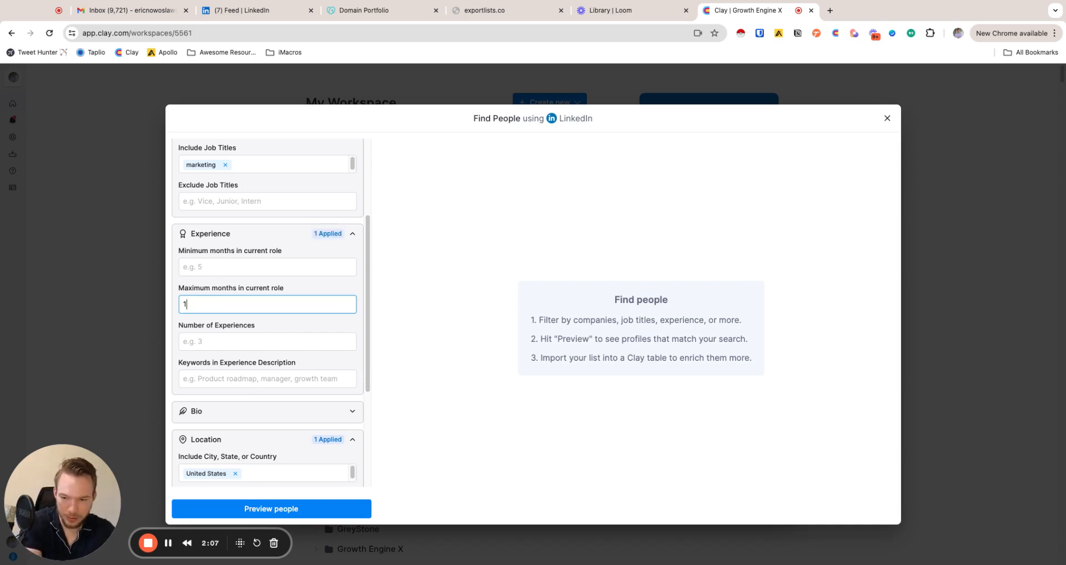
left_click(388, 287)
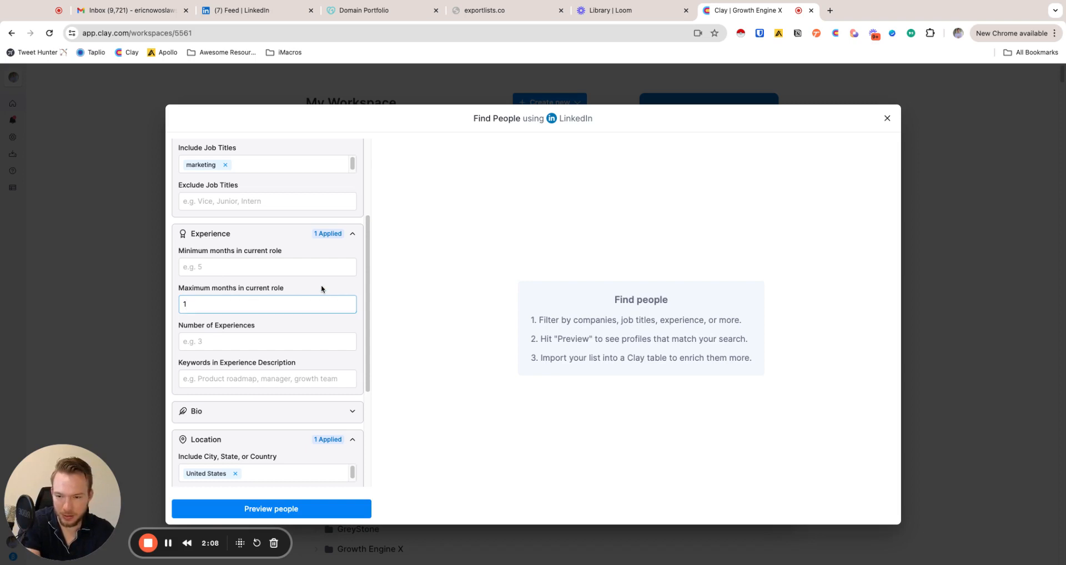
left_click(296, 300)
key("Return")
key("BackSpace")
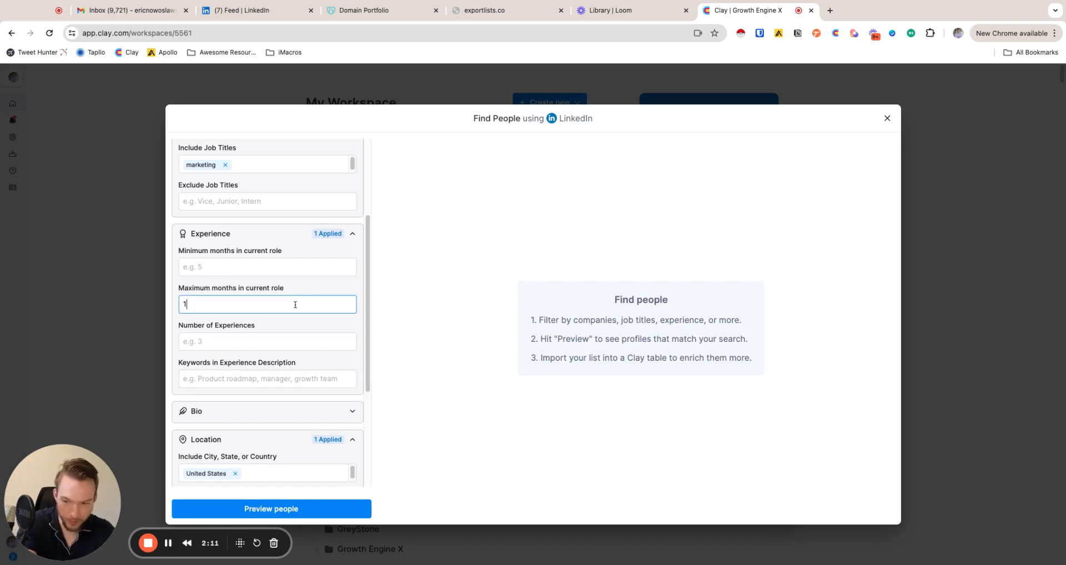
Step: Limit the people search to 500 results and preview the matching people
scroll(283, 358, "down", 3)
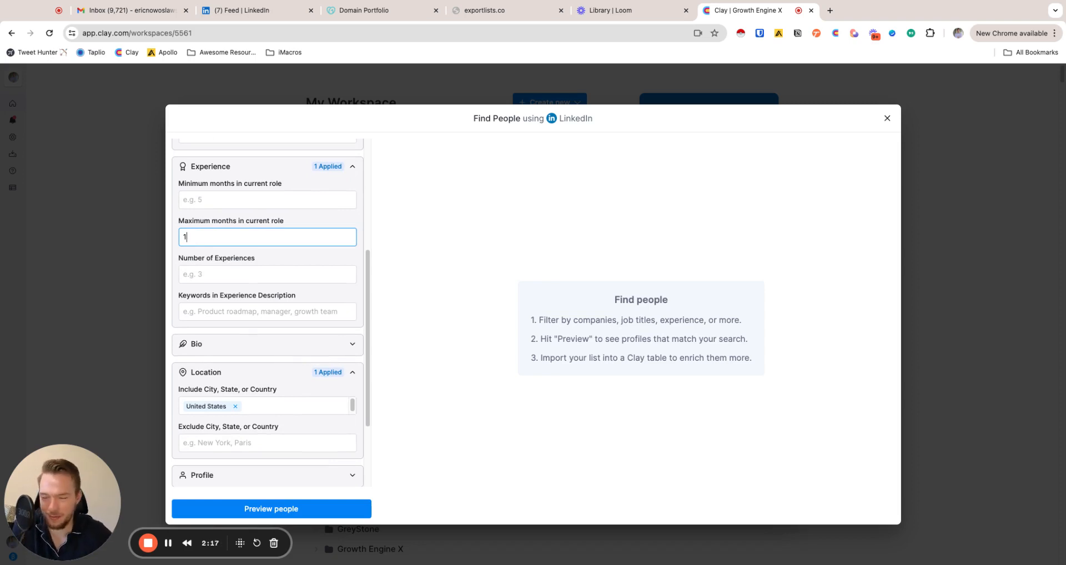
scroll(274, 372, "down", 4)
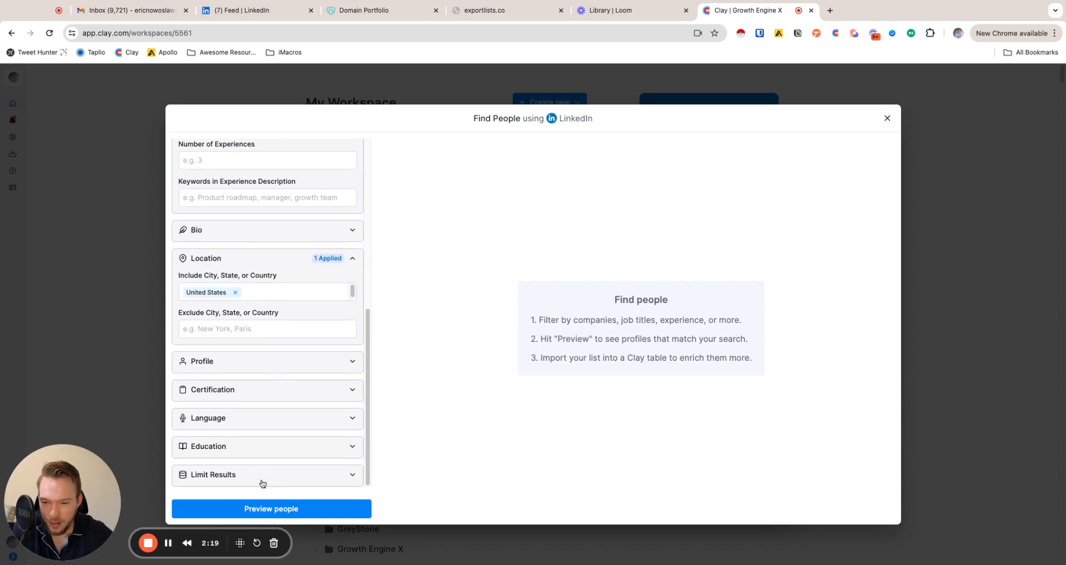
left_click(226, 476)
scroll(253, 424, "down", 3)
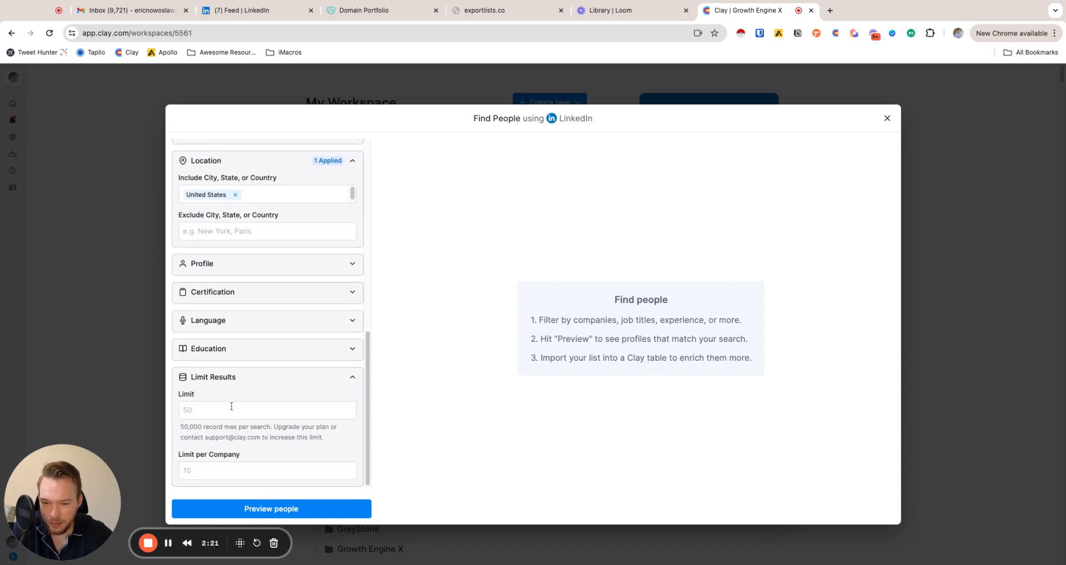
left_click(232, 406)
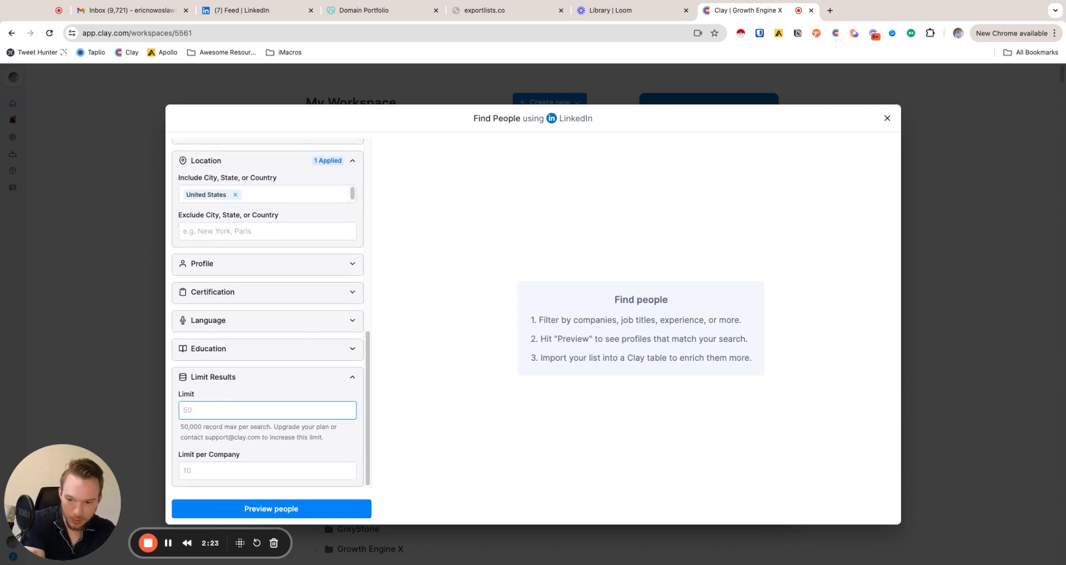
type("500")
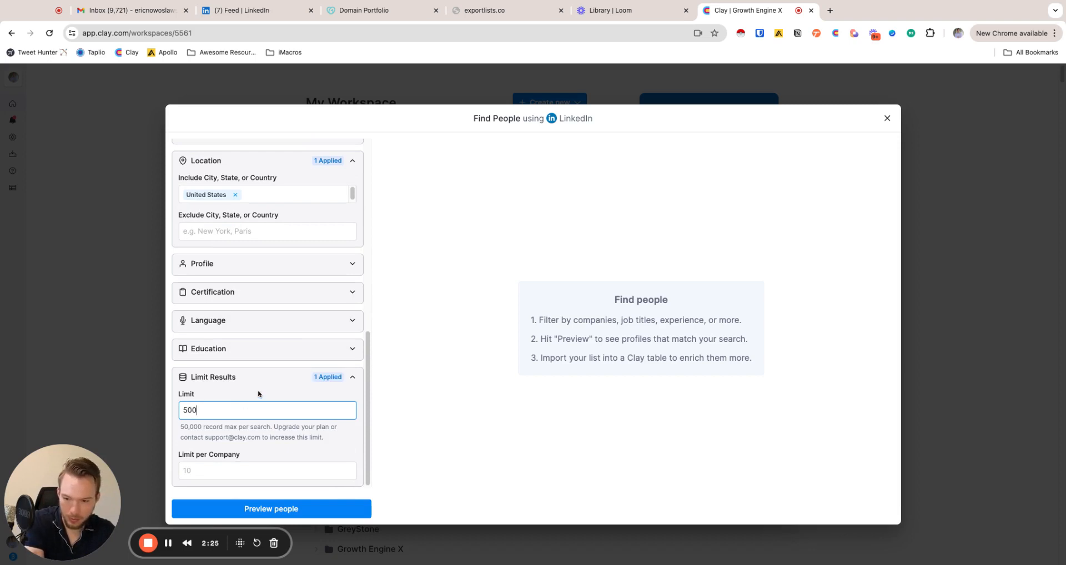
left_click(258, 394)
left_click(272, 508)
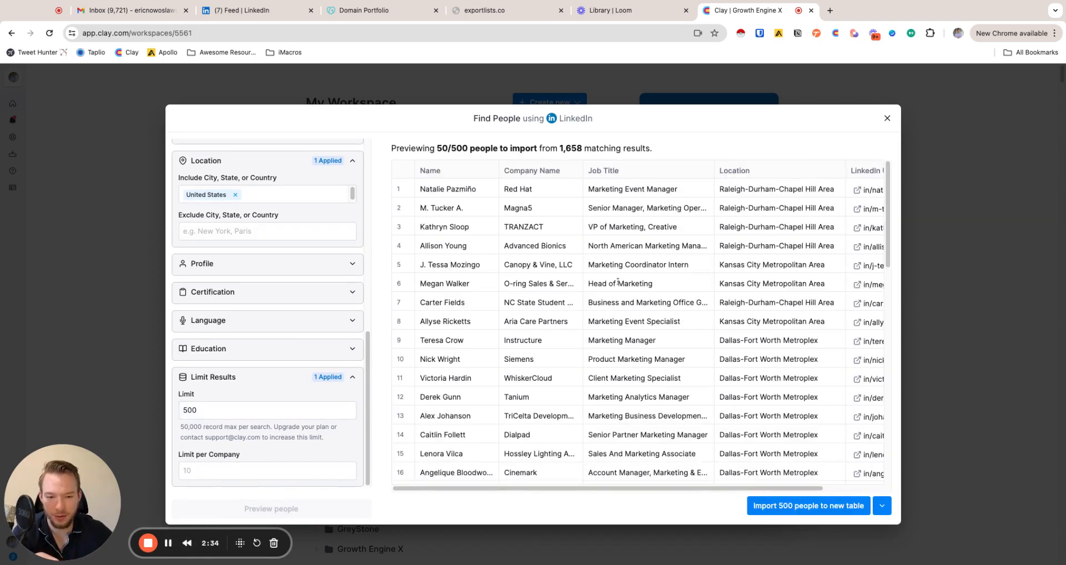
Step: Import the 500 people to a new table with the Fully Enriched Profile enrichment, saving and running all 500 rows
left_click(807, 505)
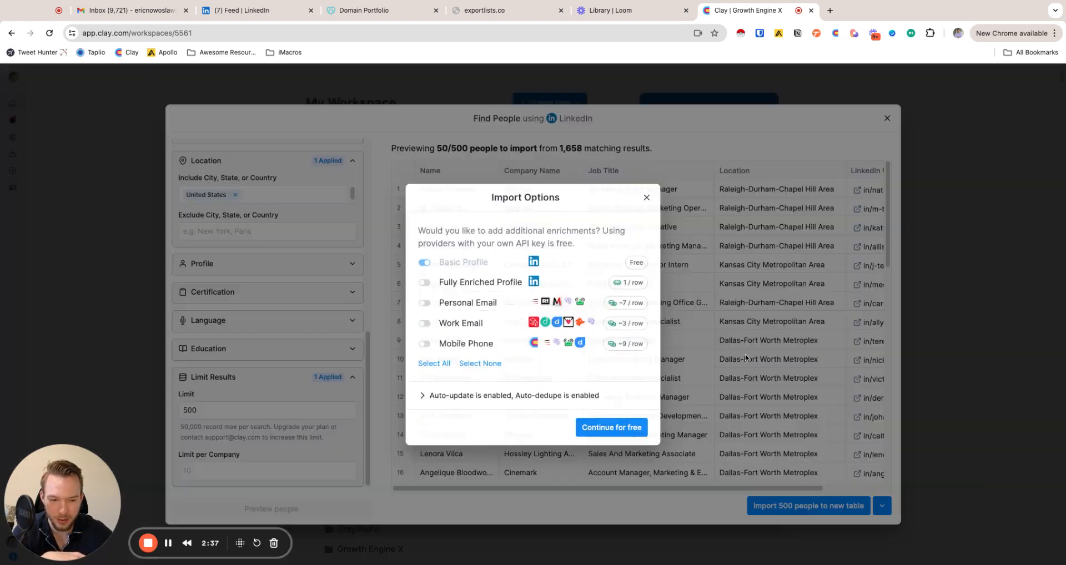
left_click(424, 282)
left_click(613, 429)
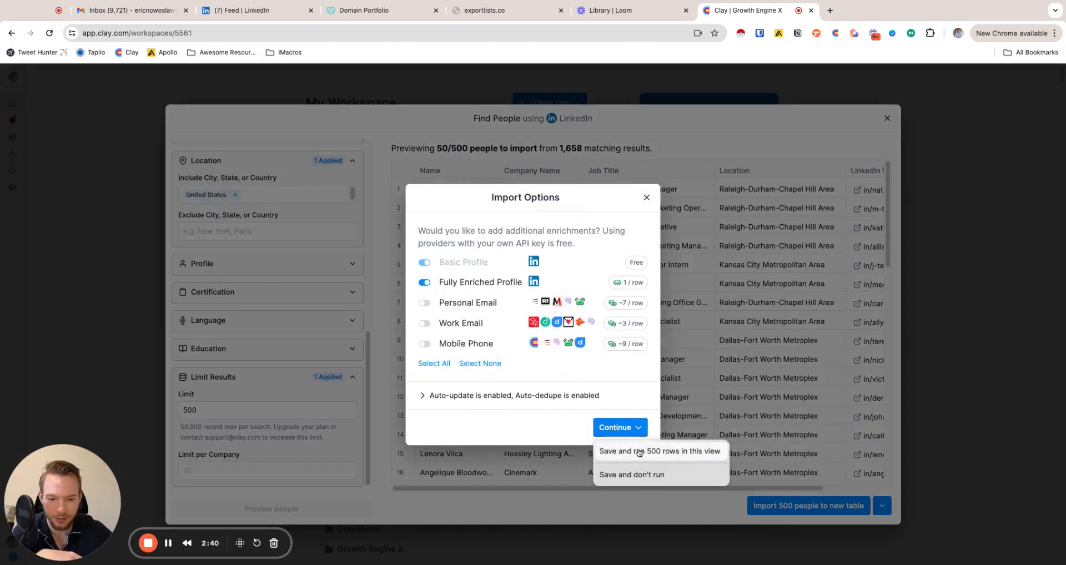
left_click(636, 450)
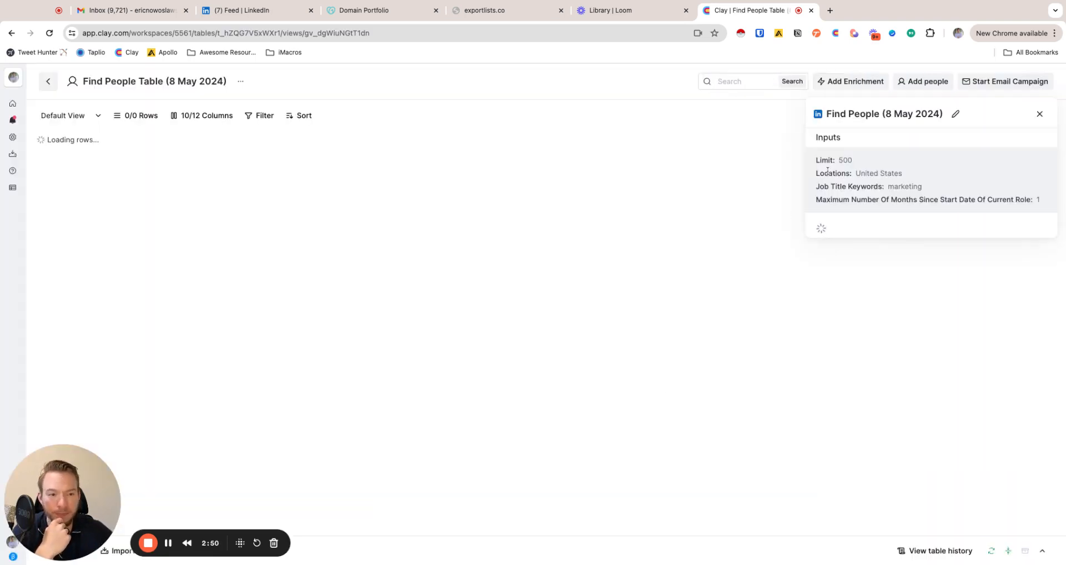
Step: Rename the table as "Recent role example video"
left_click(169, 82)
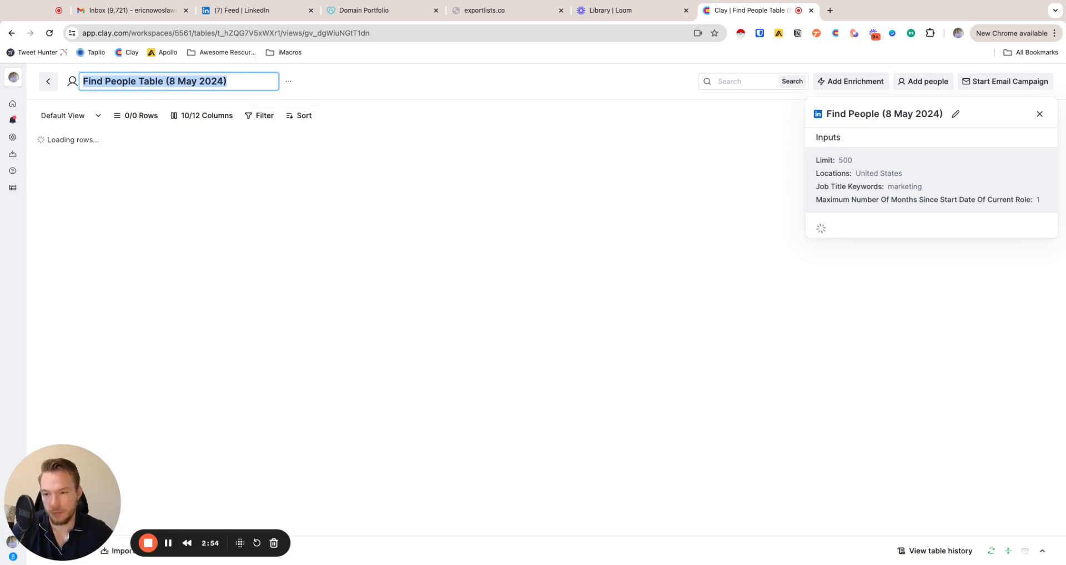
type("Recent rec")
key("BackSpace")
key("BackSpace")
type("o")
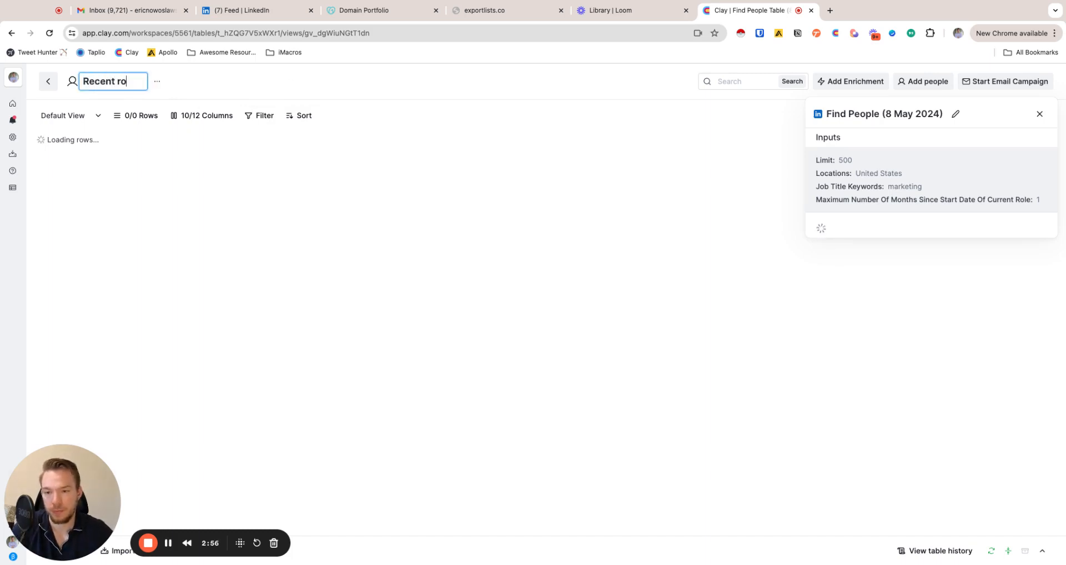
type("le example video")
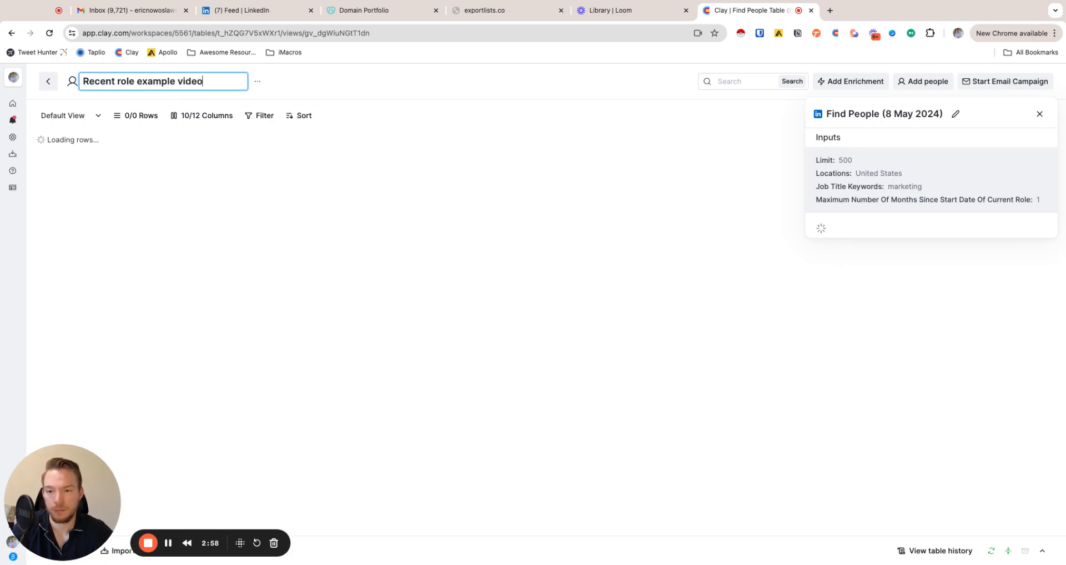
key("Return")
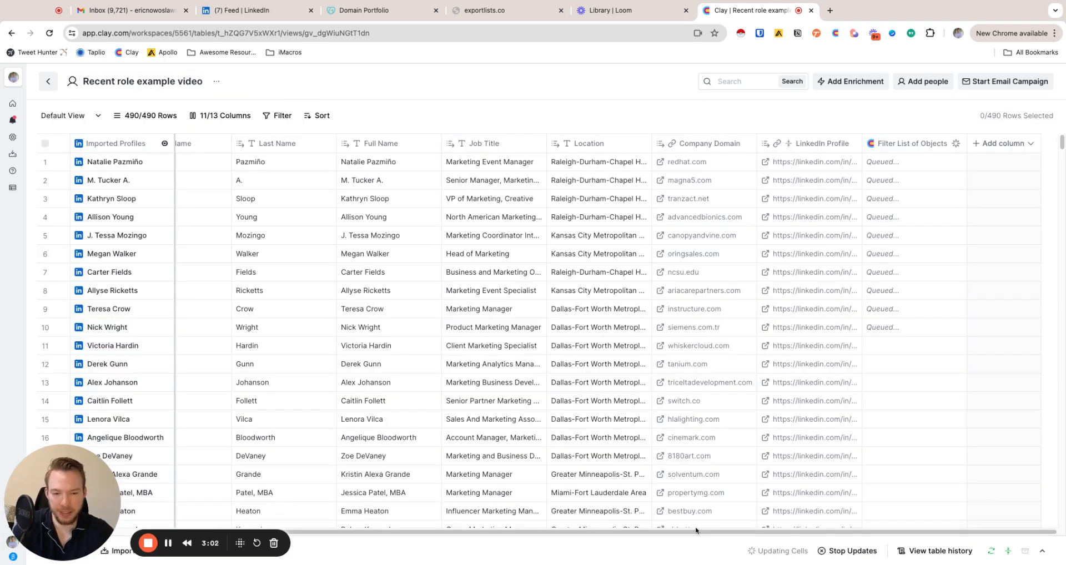
Step: Examine the Filter List of Objects column's setup and the first entry of the filtered array in its row 1 cell
scroll(699, 532, "left", 3)
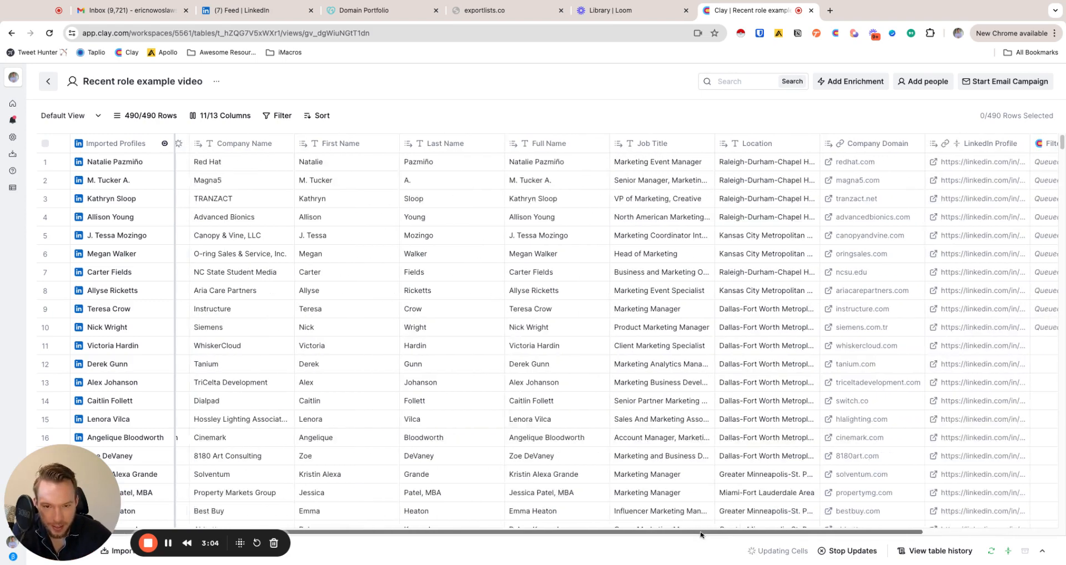
scroll(701, 532, "left", 3)
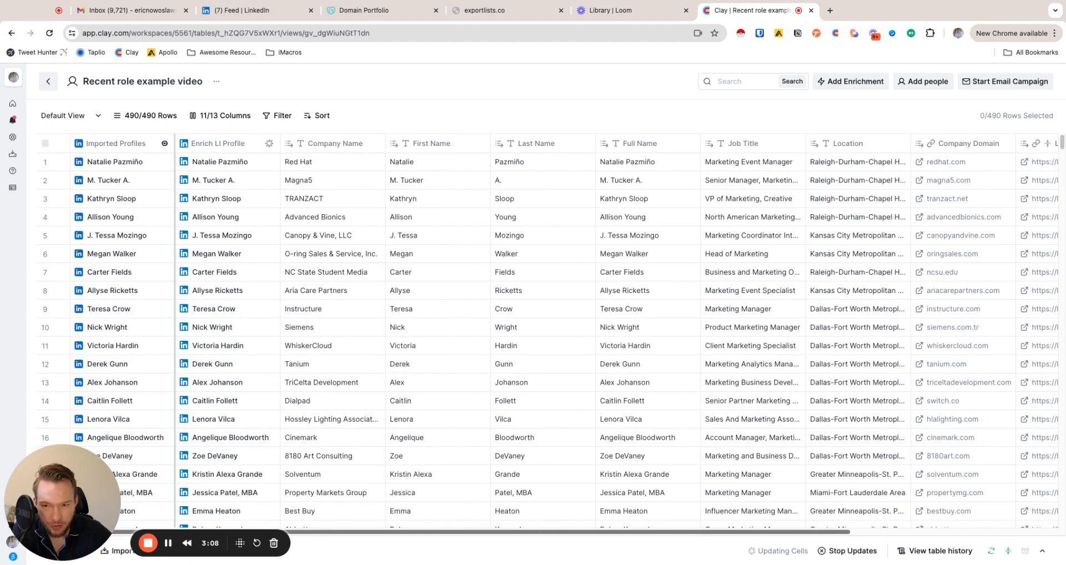
scroll(910, 382, "right", 5)
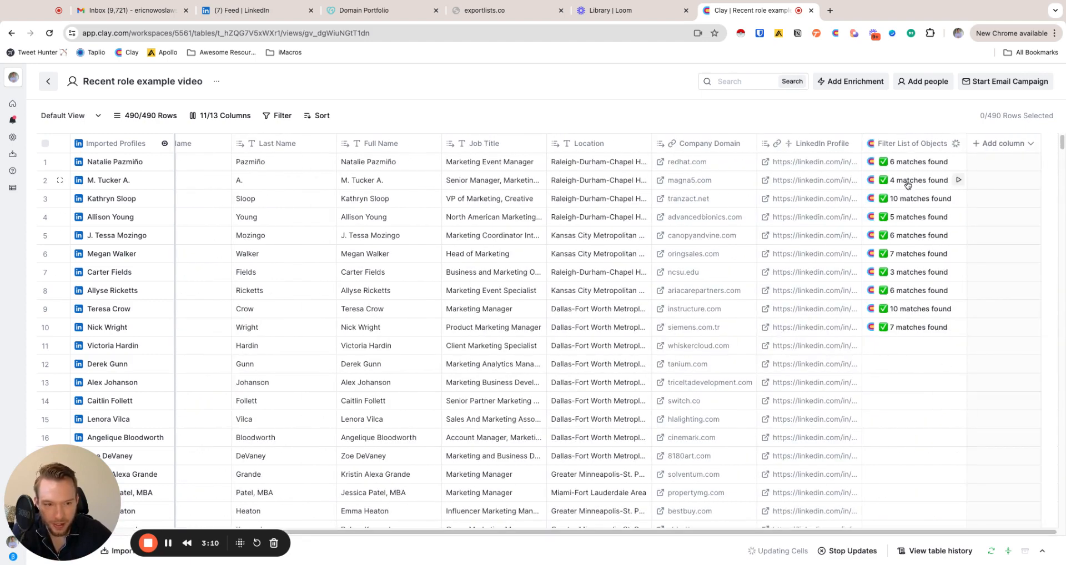
left_click(911, 144)
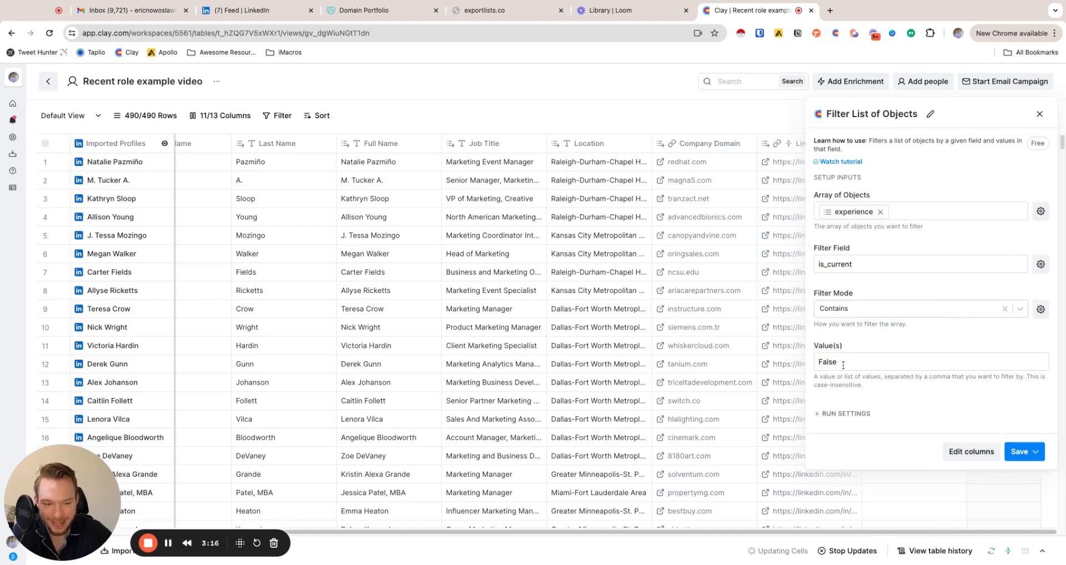
left_click(1039, 114)
left_click(900, 168)
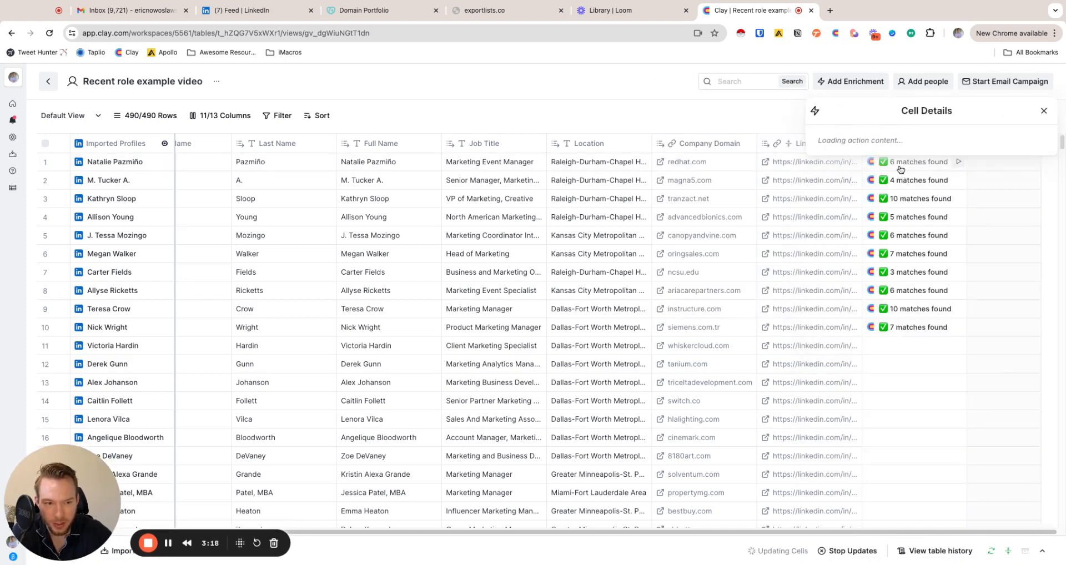
left_click(861, 165)
left_click(850, 183)
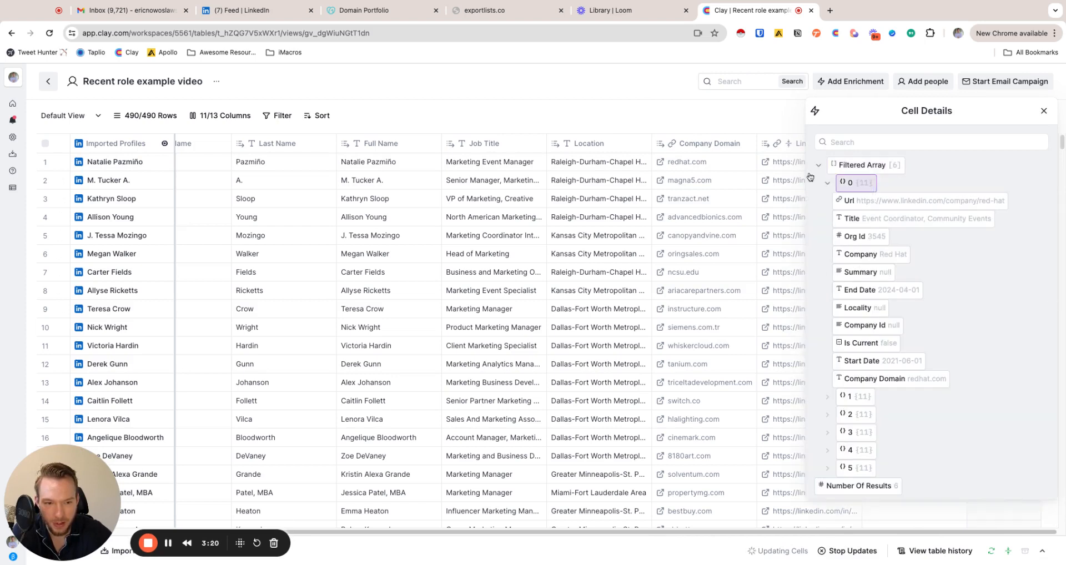
mouse_move(951, 227)
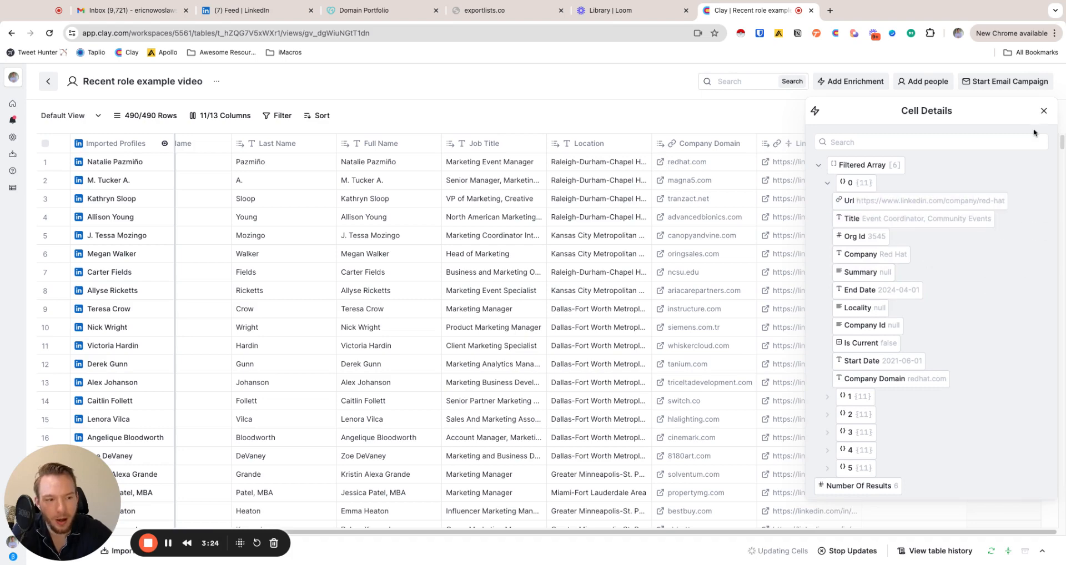
left_click(1043, 111)
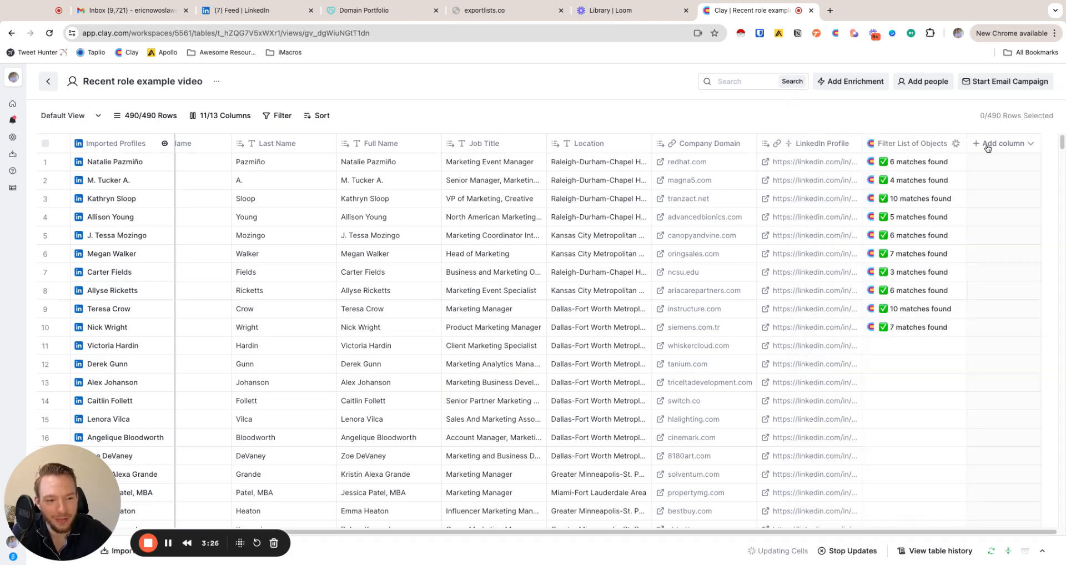
Step: Add a second Filter List of Objects enrichment to the table
left_click(988, 147)
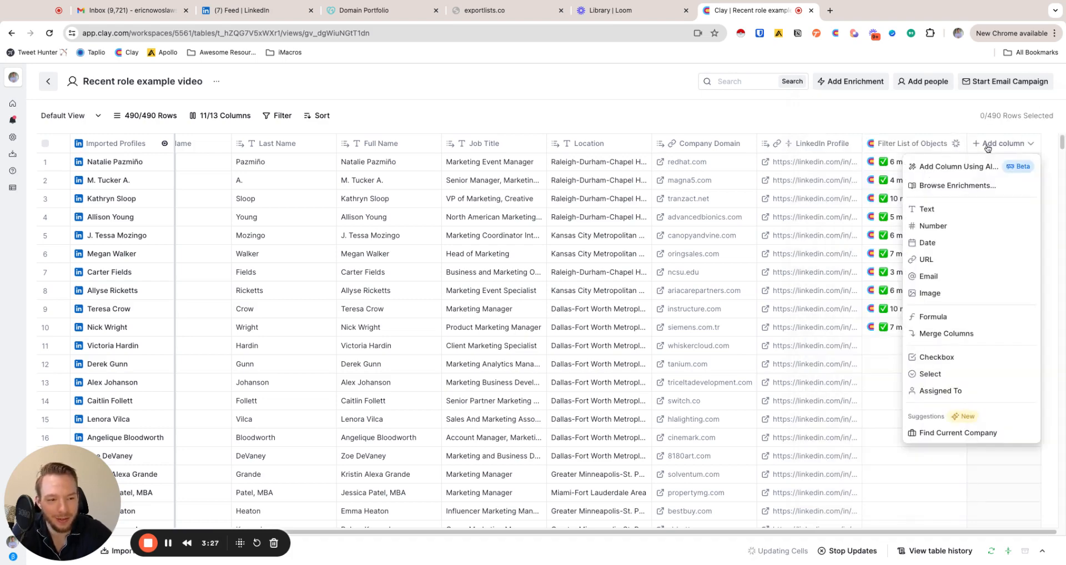
left_click(941, 189)
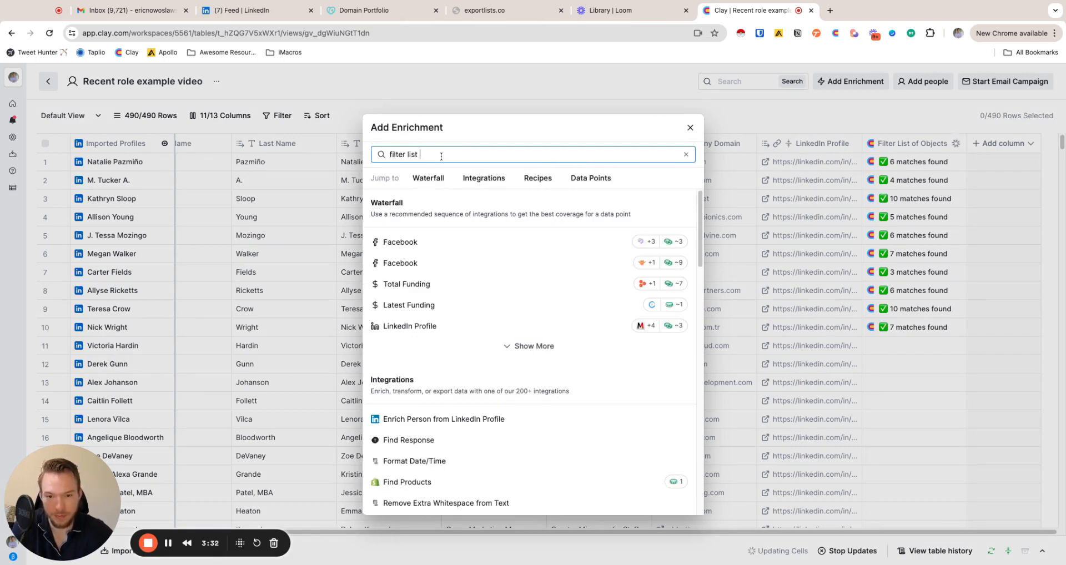
left_click(441, 219)
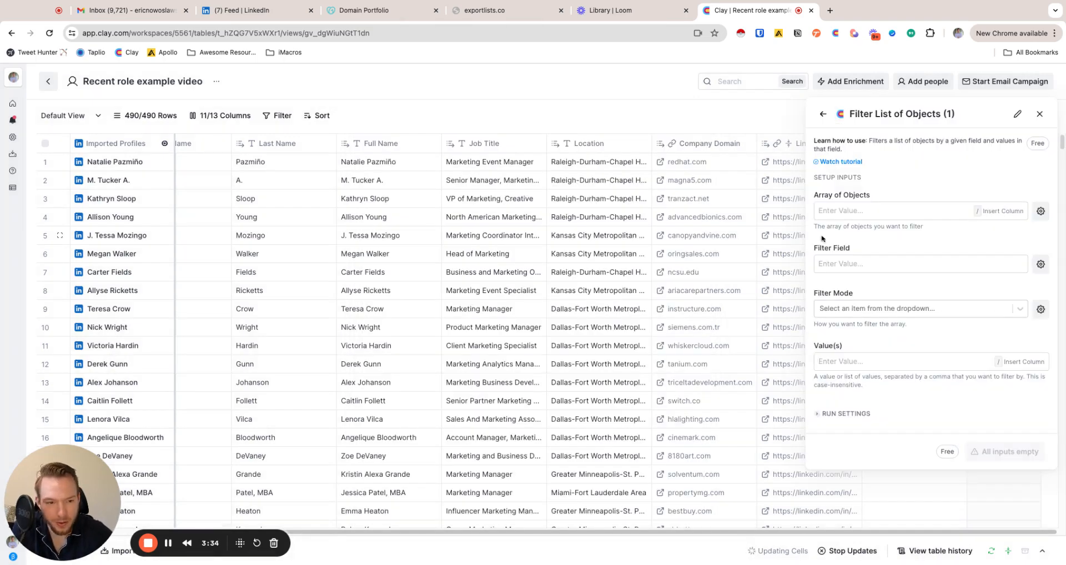
Step: Set the array of objects to the entire experience list from the Enrich LI Profile column
left_click(890, 208)
type("/")
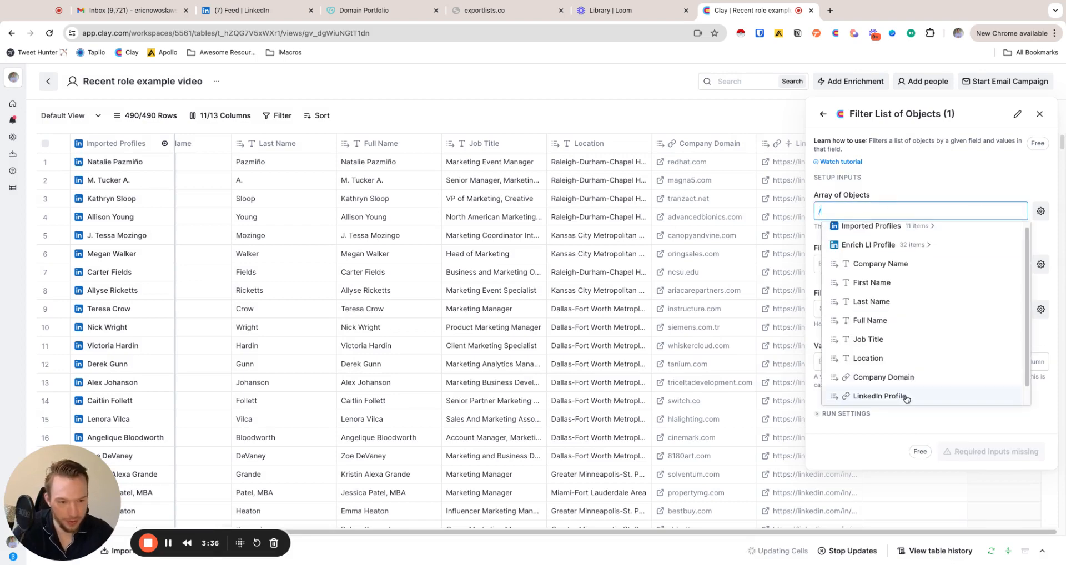
left_click(882, 245)
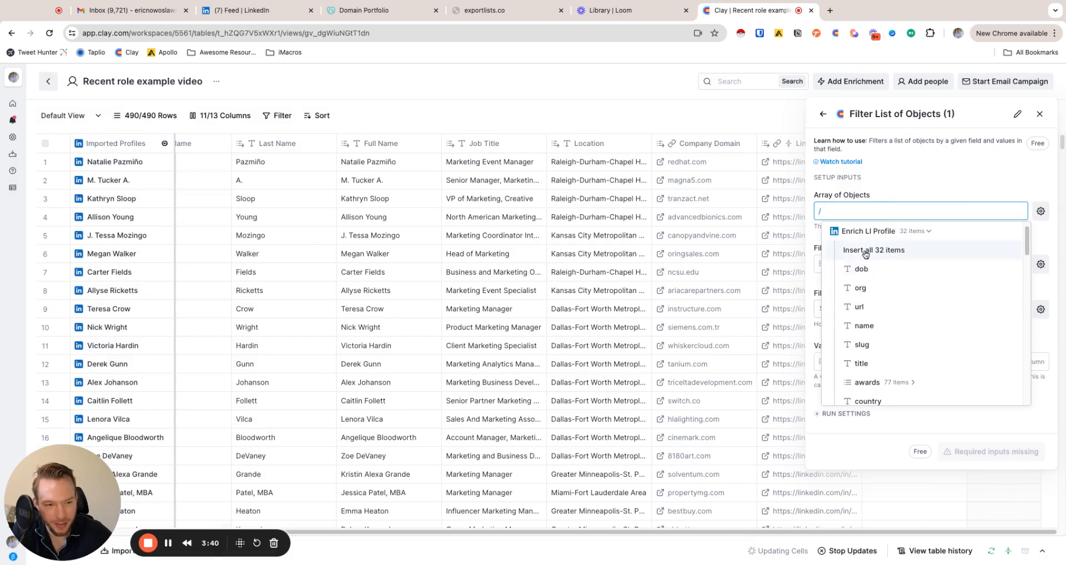
scroll(873, 311, "down", 5)
scroll(876, 328, "up", 2)
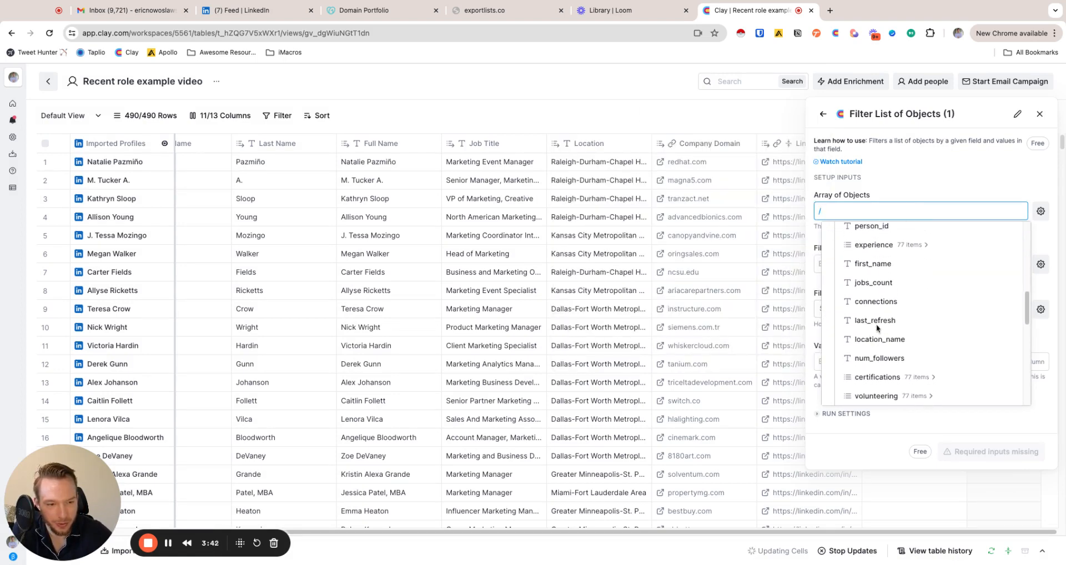
left_click(880, 266)
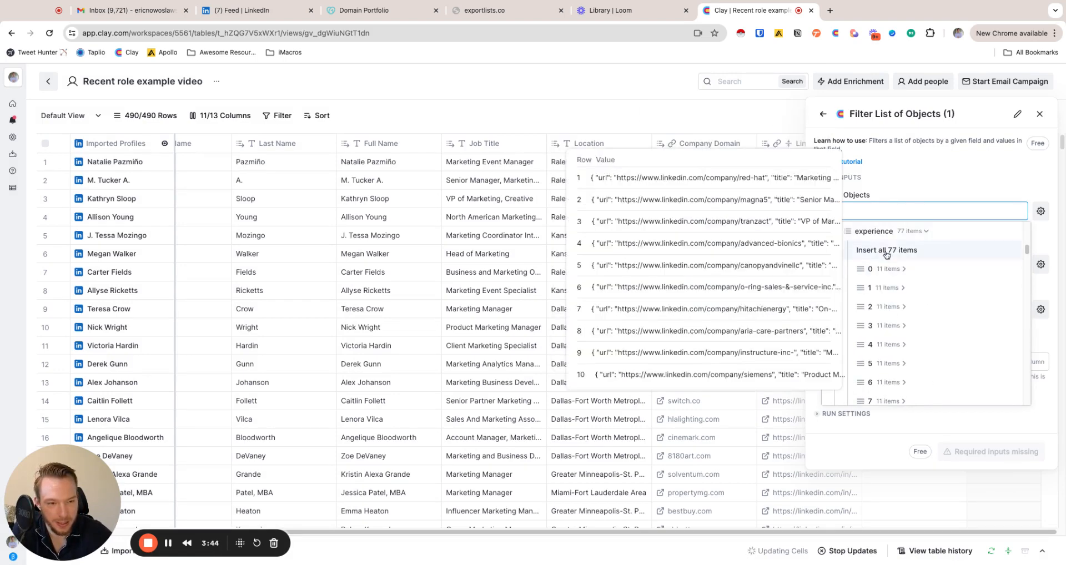
left_click(886, 249)
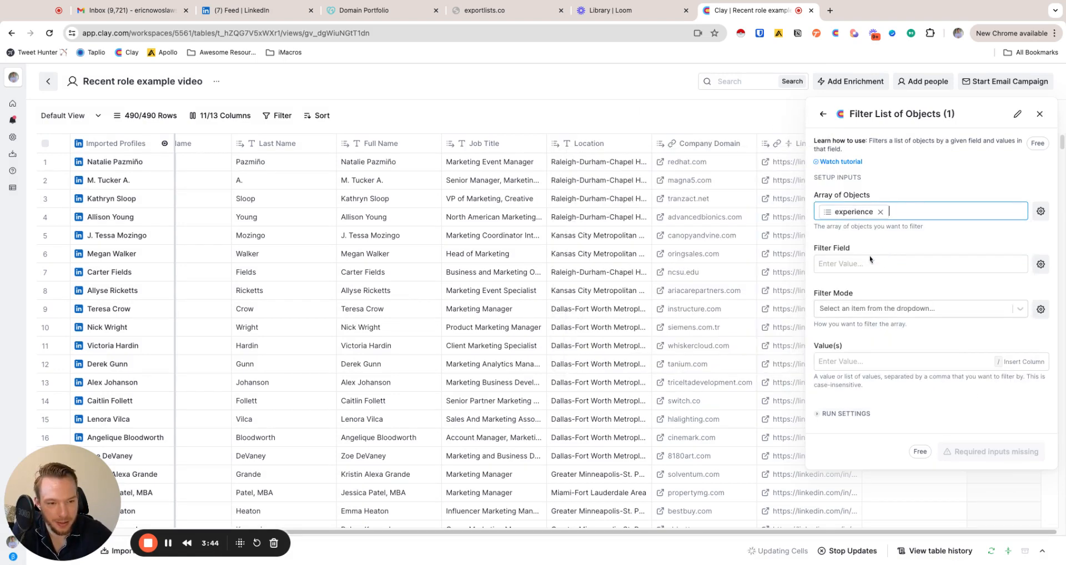
Step: Examine the fields of the first experience item in Enrich LI Profile to identify the key holding the company's domain
left_click(839, 361)
type("/")
left_click(877, 422)
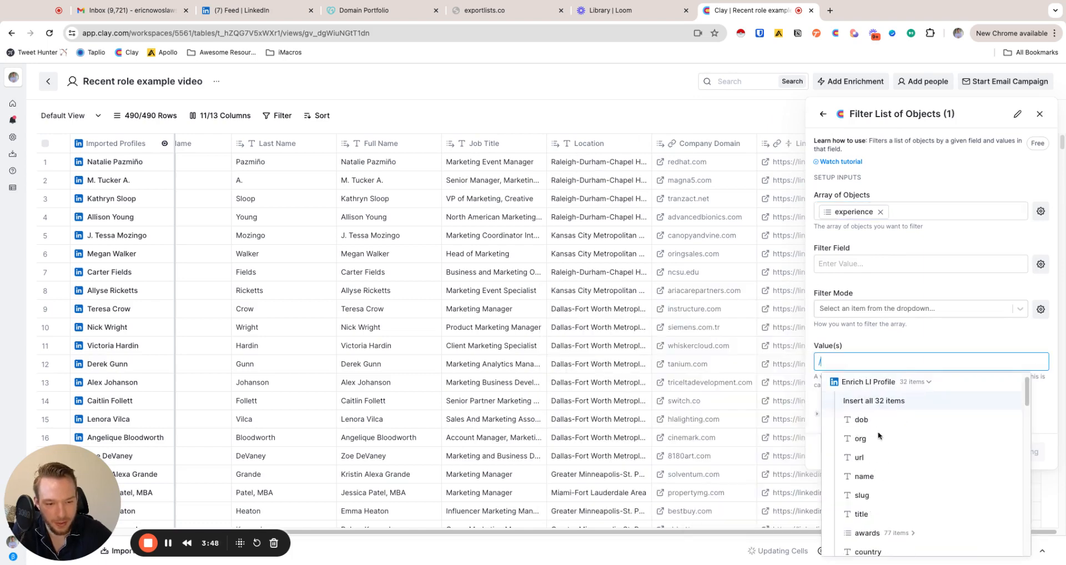
scroll(877, 432, "down", 10)
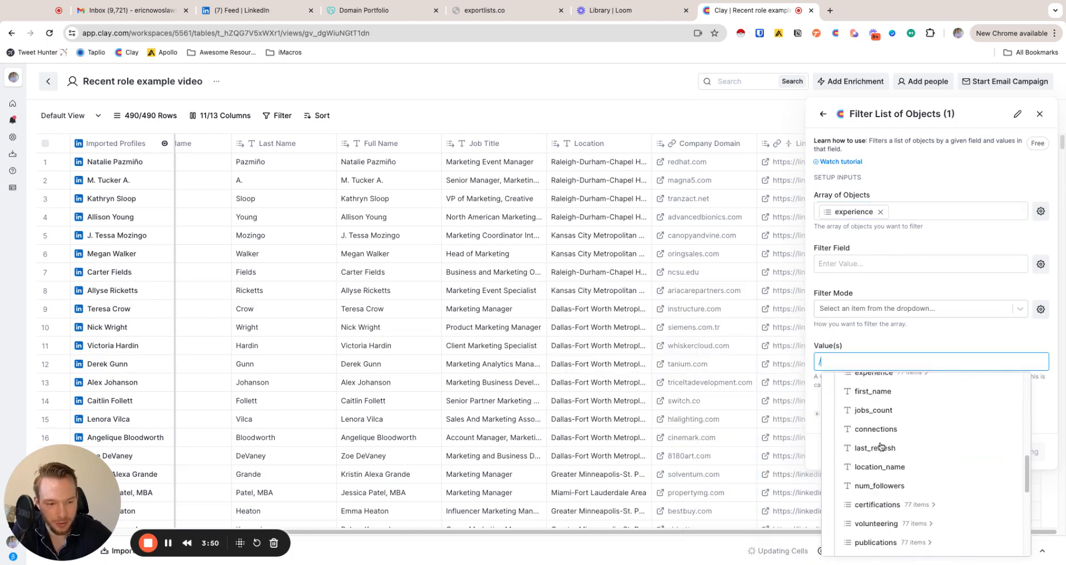
scroll(879, 438, "up", 2)
left_click(874, 424)
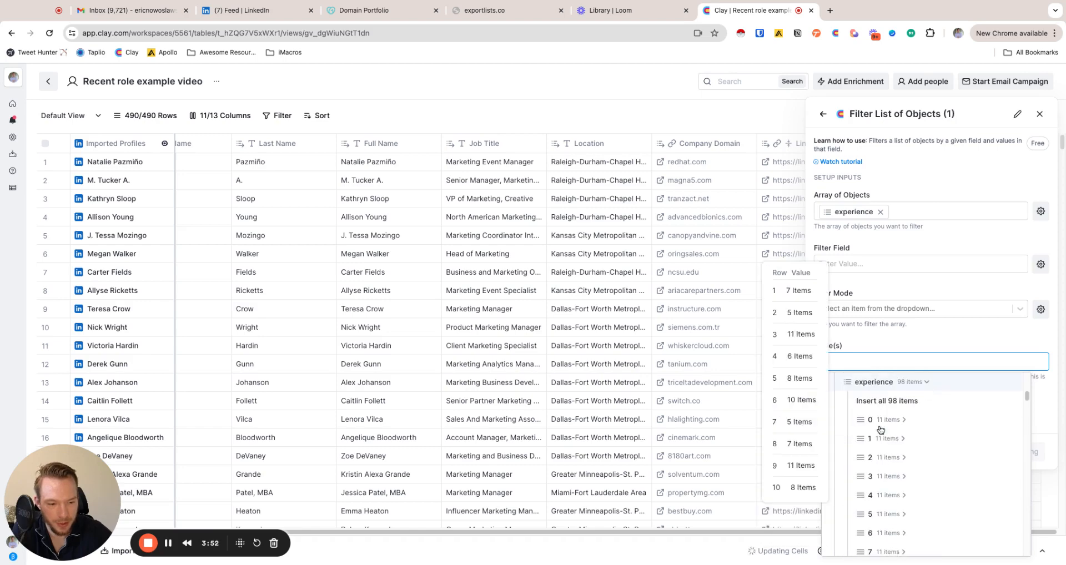
left_click(881, 422)
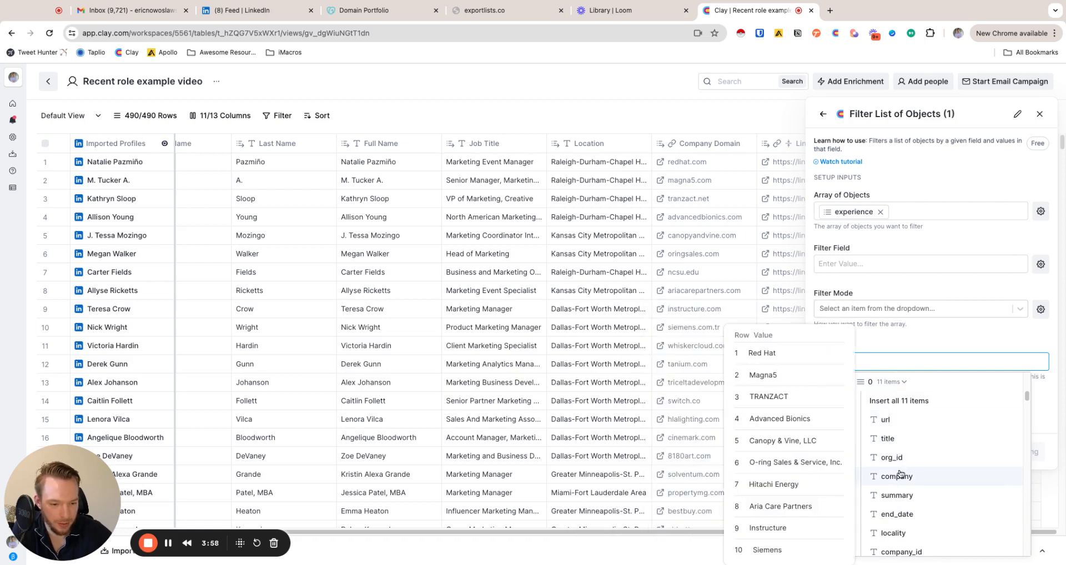
scroll(900, 472, "down", 3)
scroll(902, 478, "down", 2)
mouse_move(908, 520)
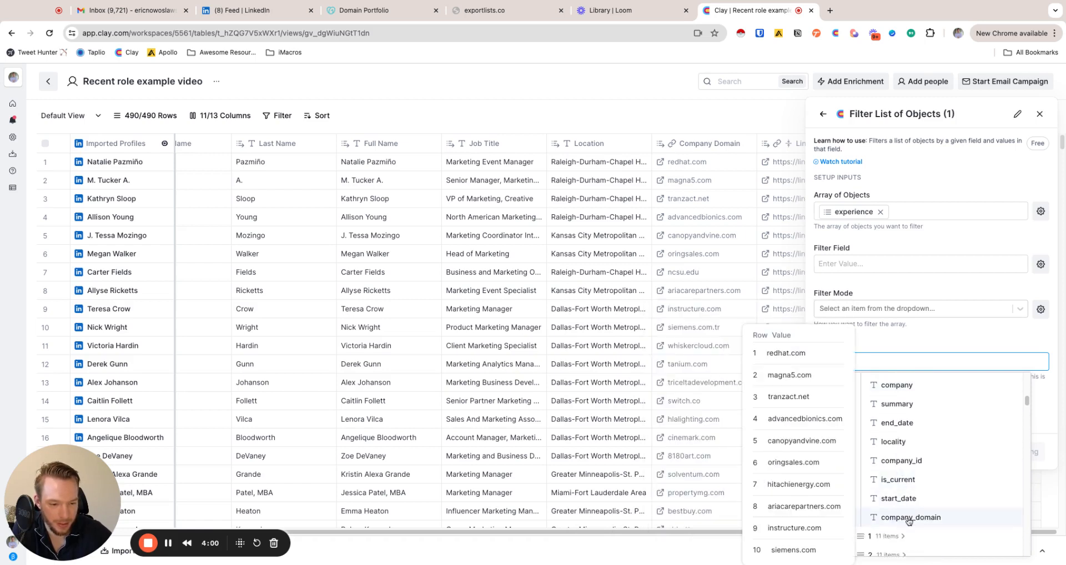
Step: Filter on the field company_domain with mode Does Not Contain, using the Company Domain column as the value
left_click(848, 264)
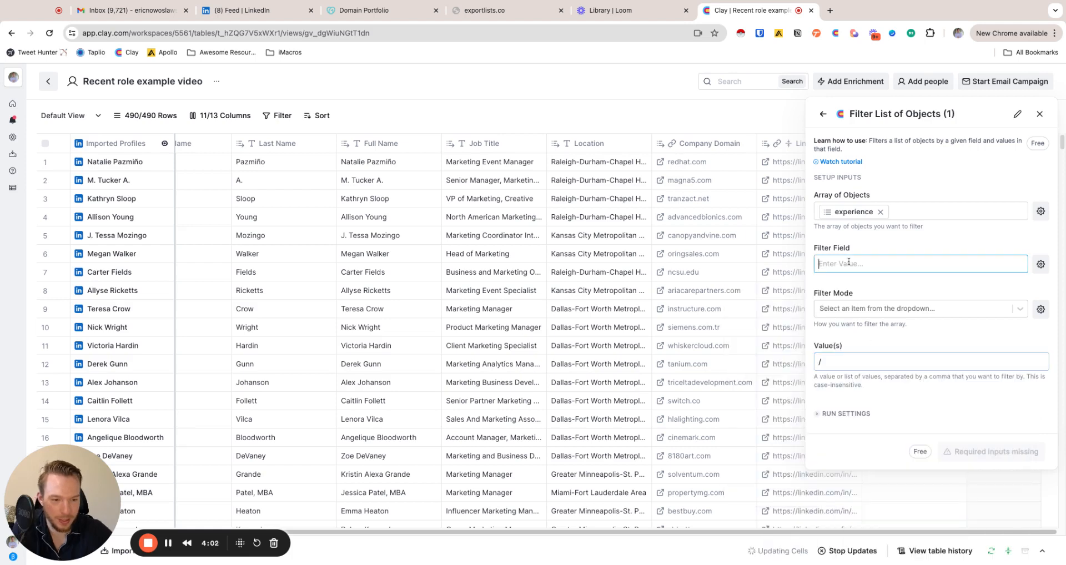
type("company")
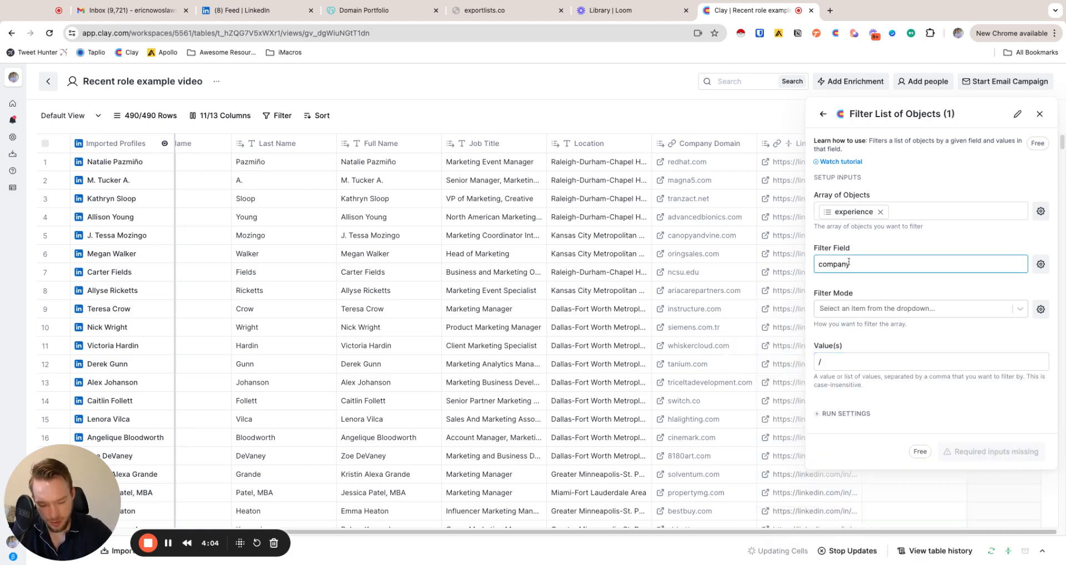
type("_domain")
left_click(863, 309)
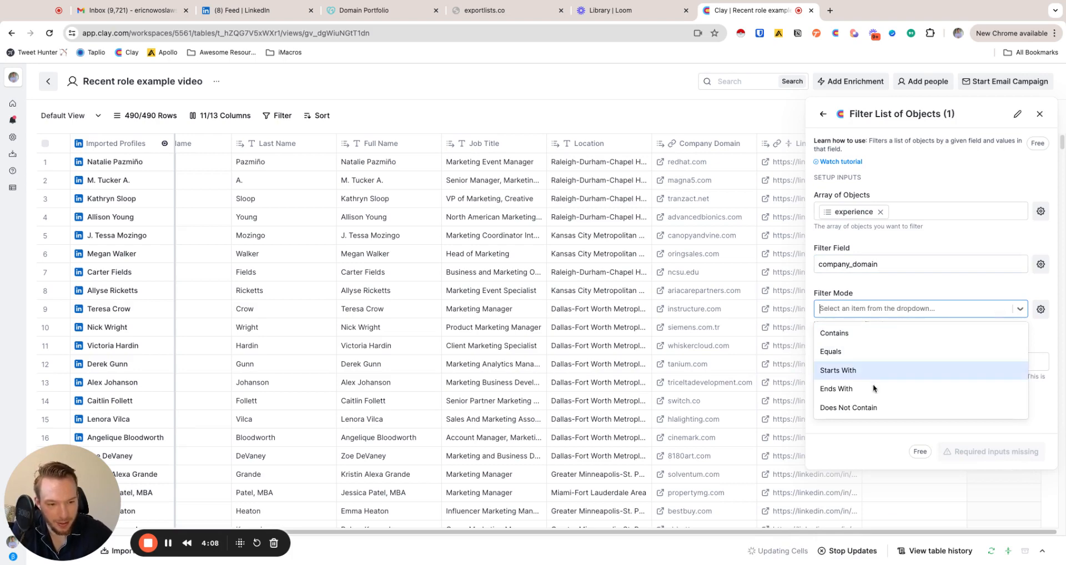
left_click(863, 407)
left_click(854, 367)
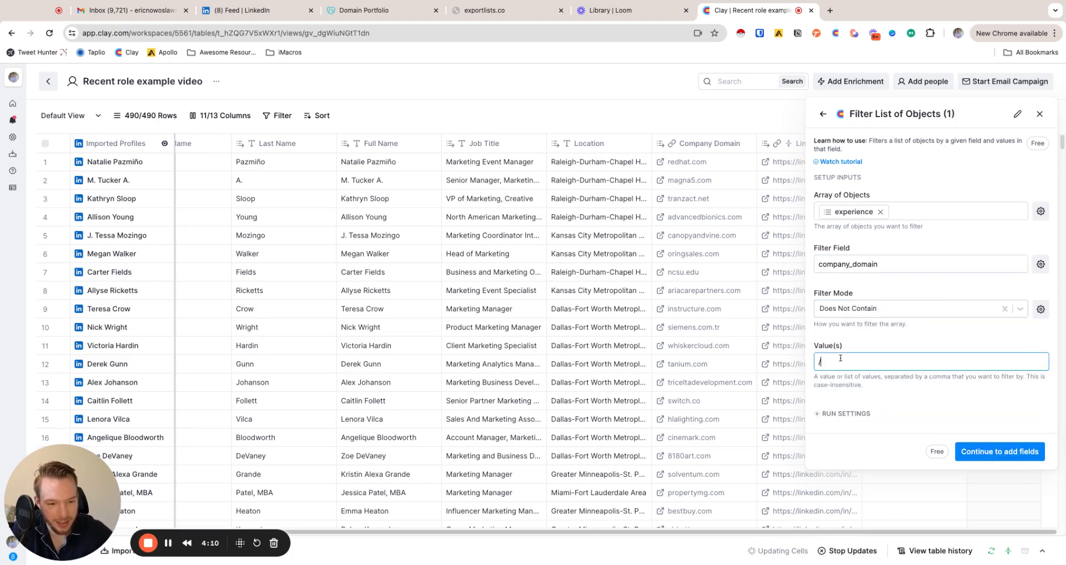
type("/")
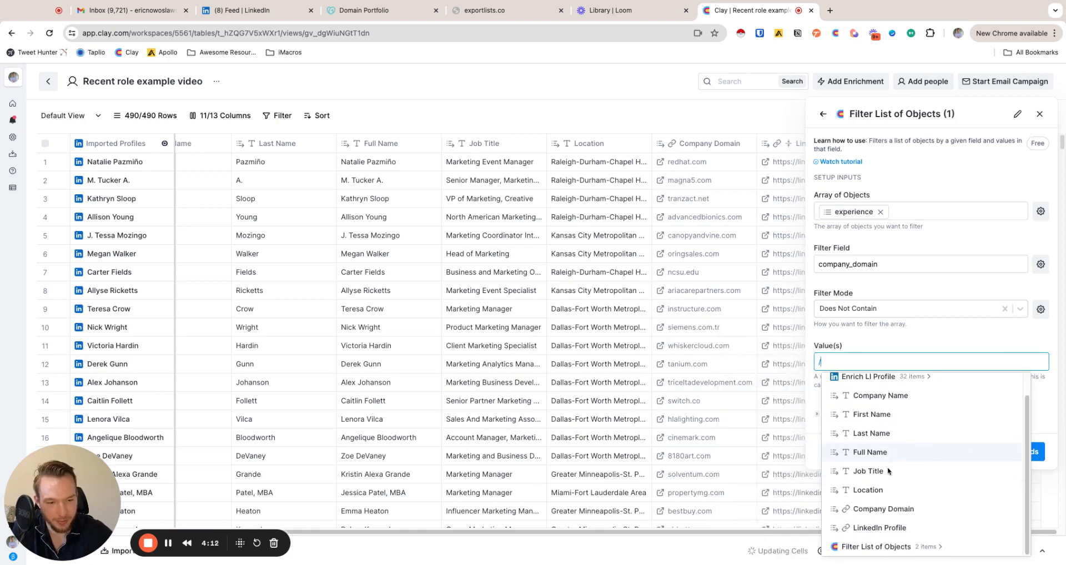
left_click(887, 510)
Step: Save the new filter enrichment without adding extra data columns and run it on the first 10 rows
left_click(984, 450)
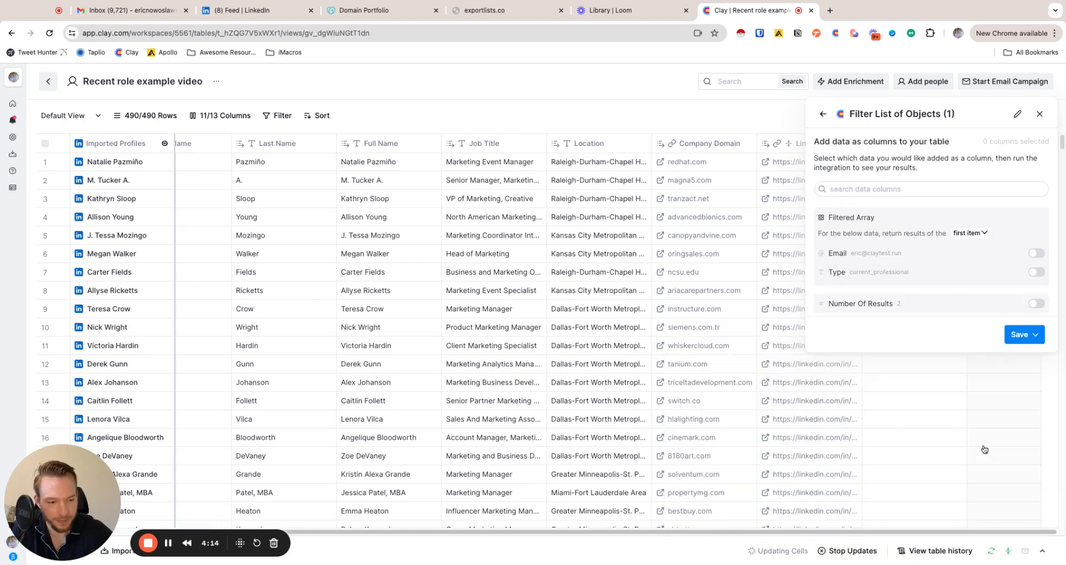
left_click(1012, 344)
left_click(999, 362)
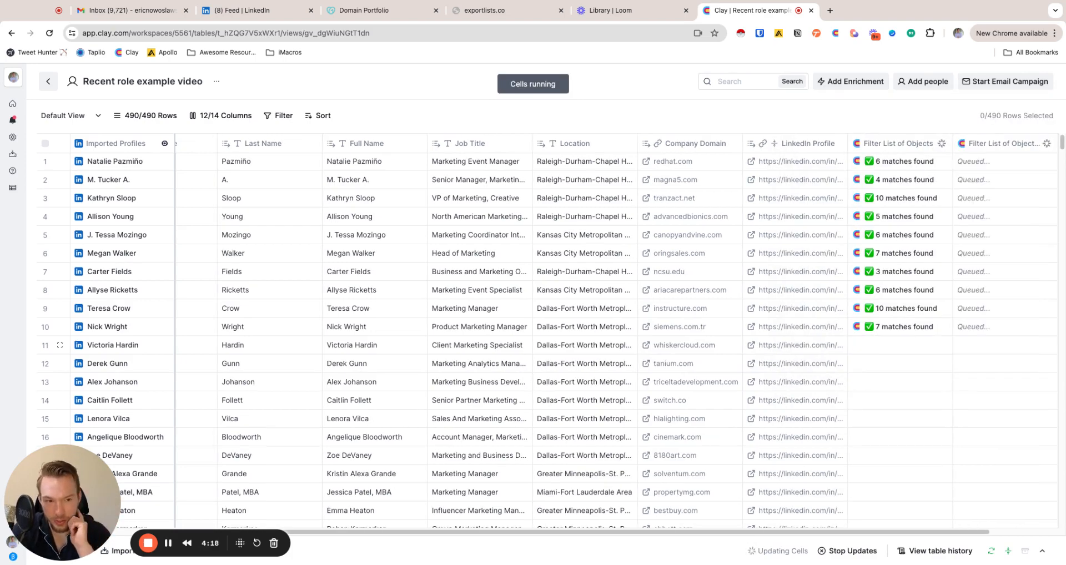
Step: From row 1's cell in the second Filter List of Objects column, add the first filtered entry's End Date as a column
left_click_drag(747, 532, 827, 532)
left_click(915, 175)
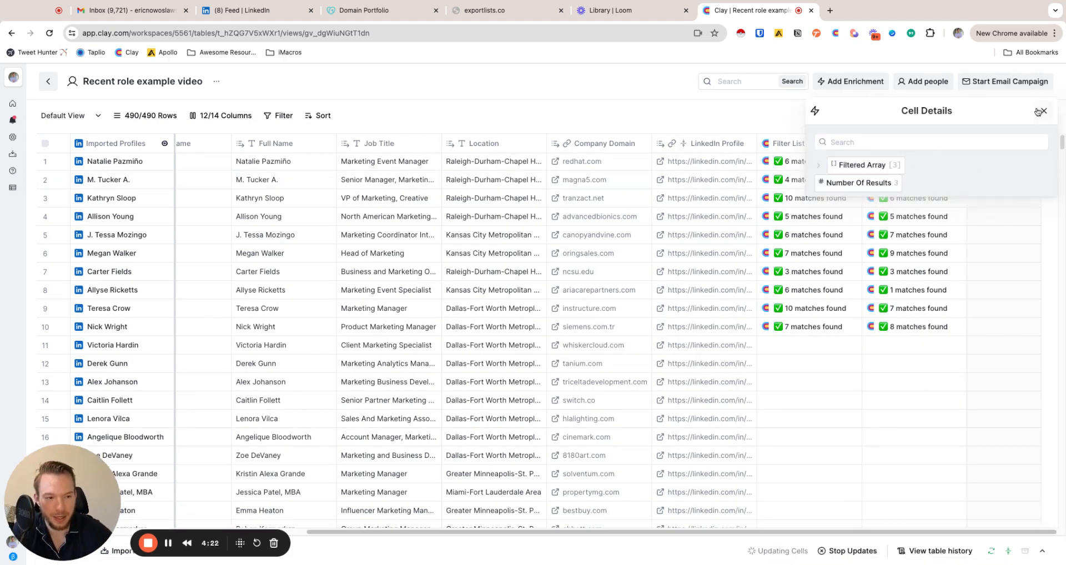
left_click(1042, 111)
left_click(902, 168)
left_click(902, 168)
left_click(859, 187)
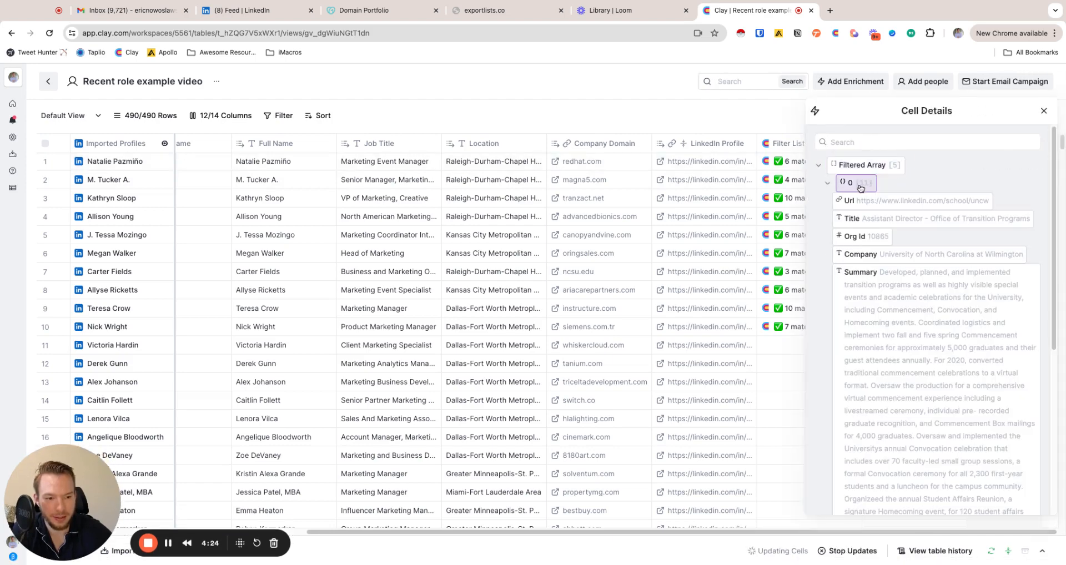
scroll(905, 294, "down", 5)
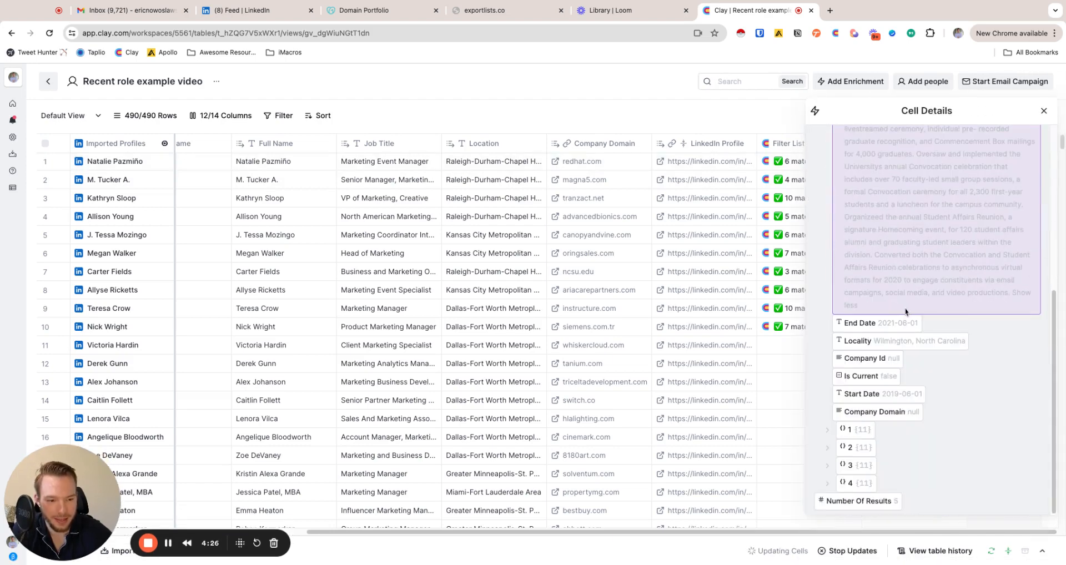
mouse_move(908, 321)
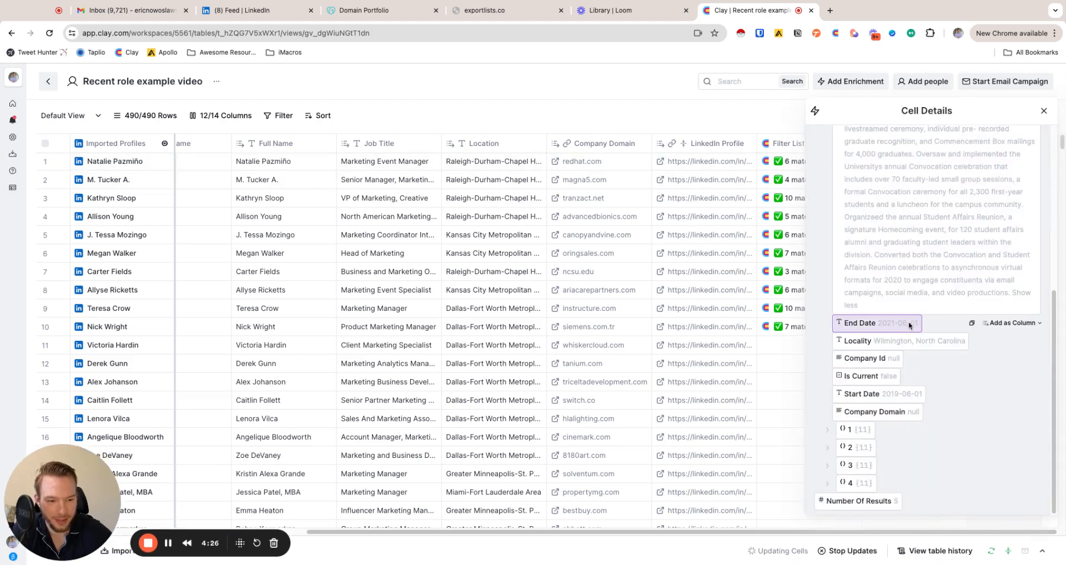
left_click(1008, 323)
left_click(1010, 356)
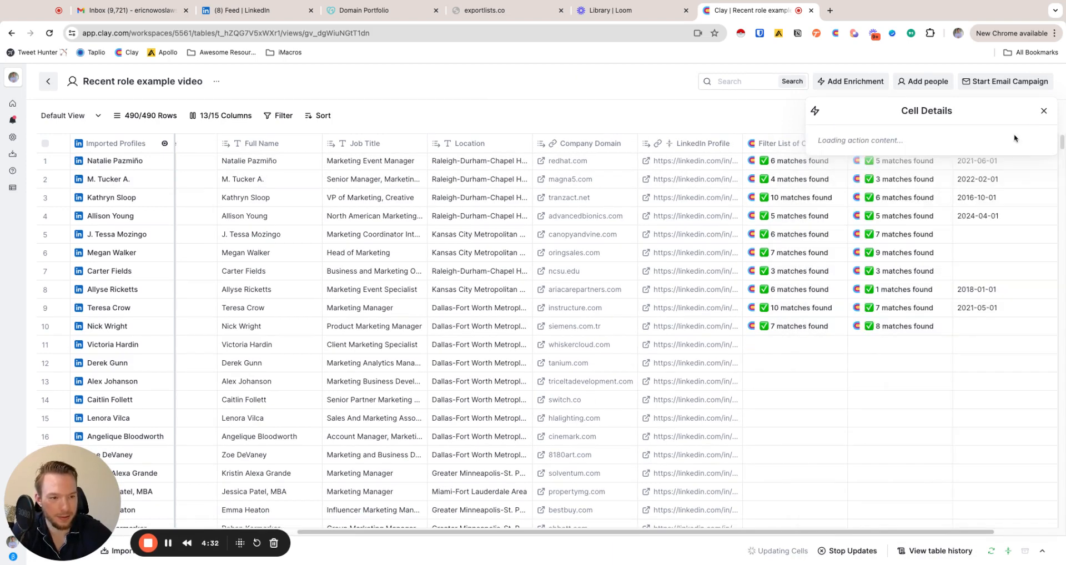
left_click(1044, 110)
Step: Add a formula column and generate its formula from the prompt "is this date within the last 2 months?" followed by the End Date column
scroll(988, 145, "right", 3)
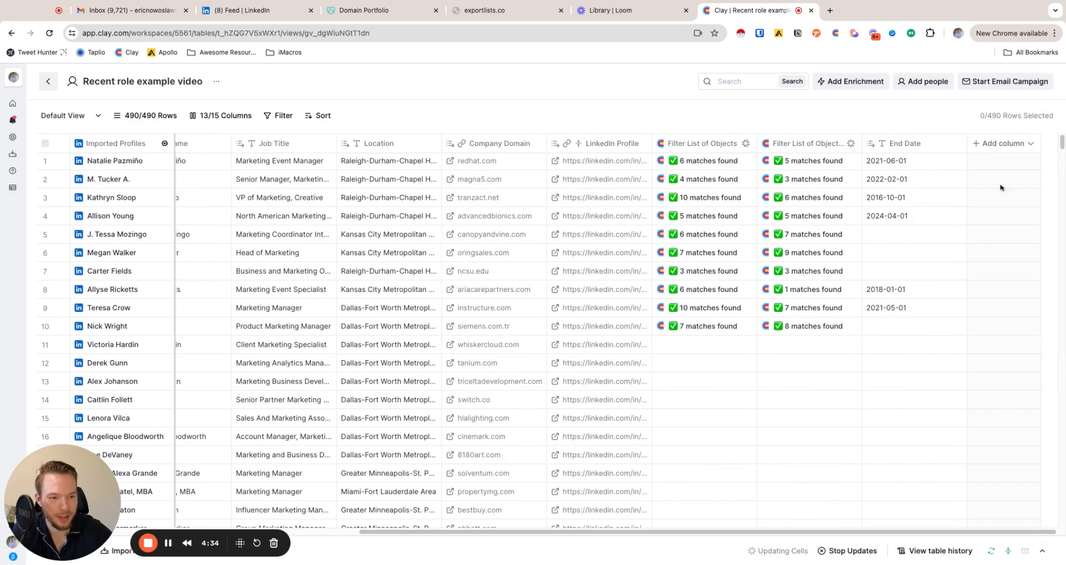
left_click(985, 149)
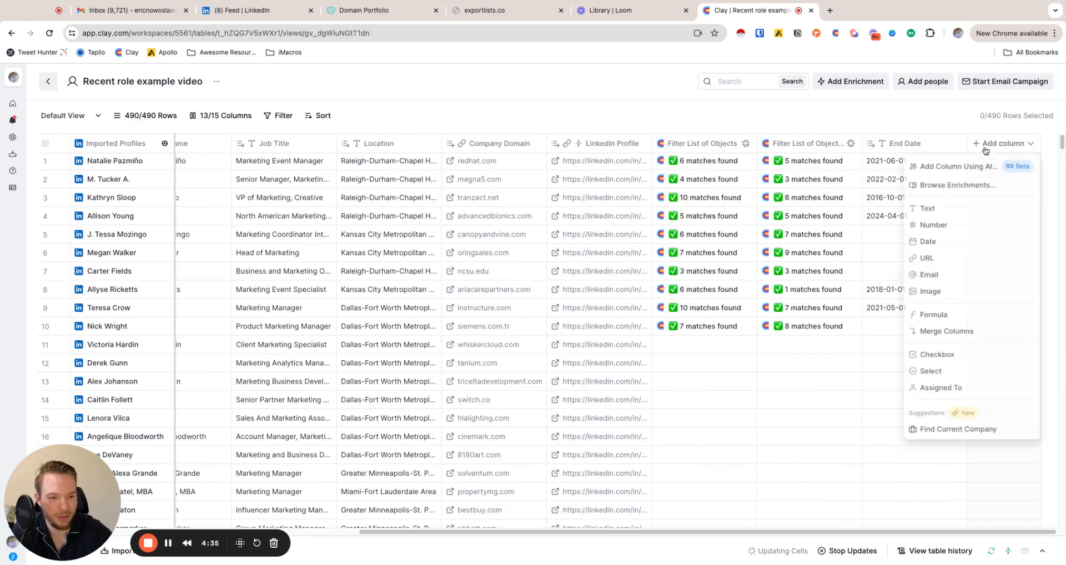
left_click(947, 317)
left_click(471, 247)
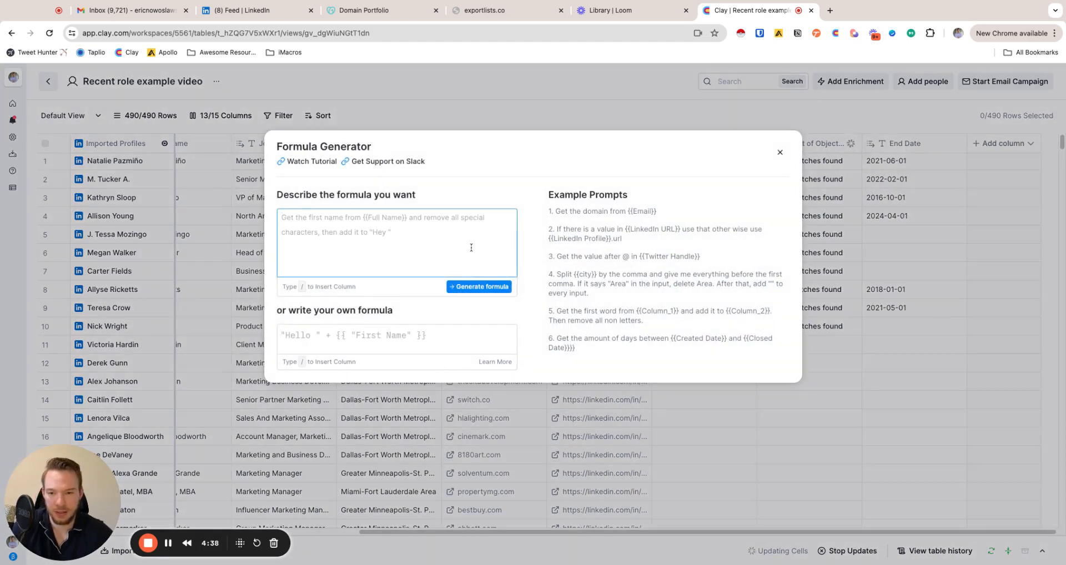
type("is this date withing")
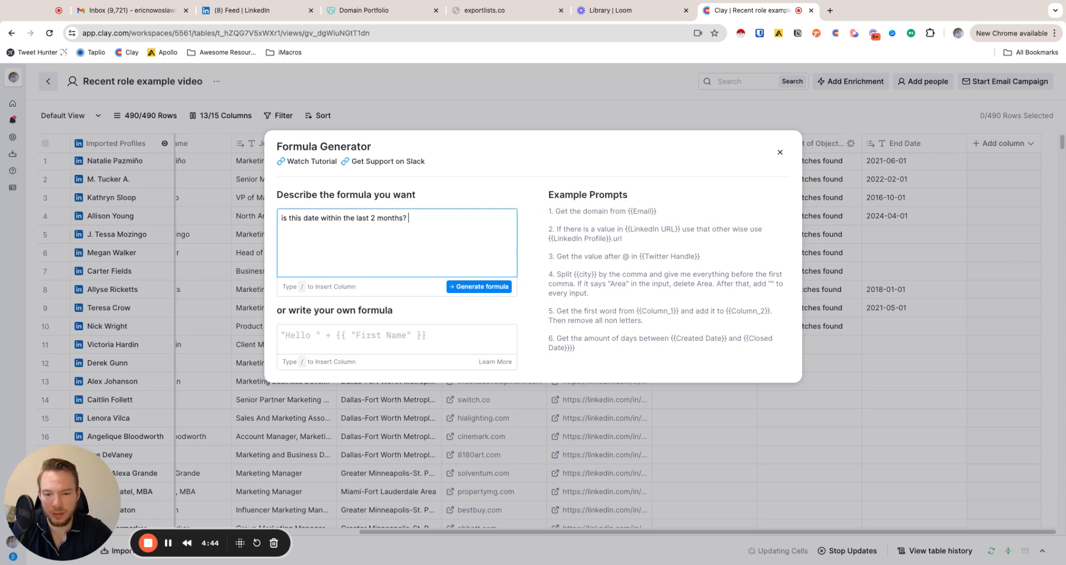
key("BackSpace")
type("/")
scroll(500, 305, "down", 2)
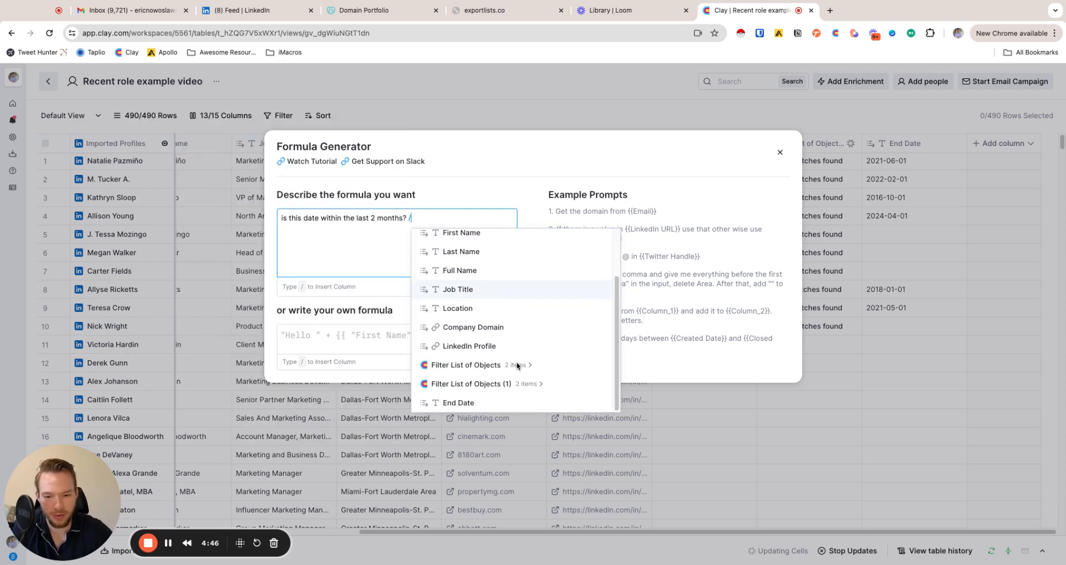
left_click(469, 403)
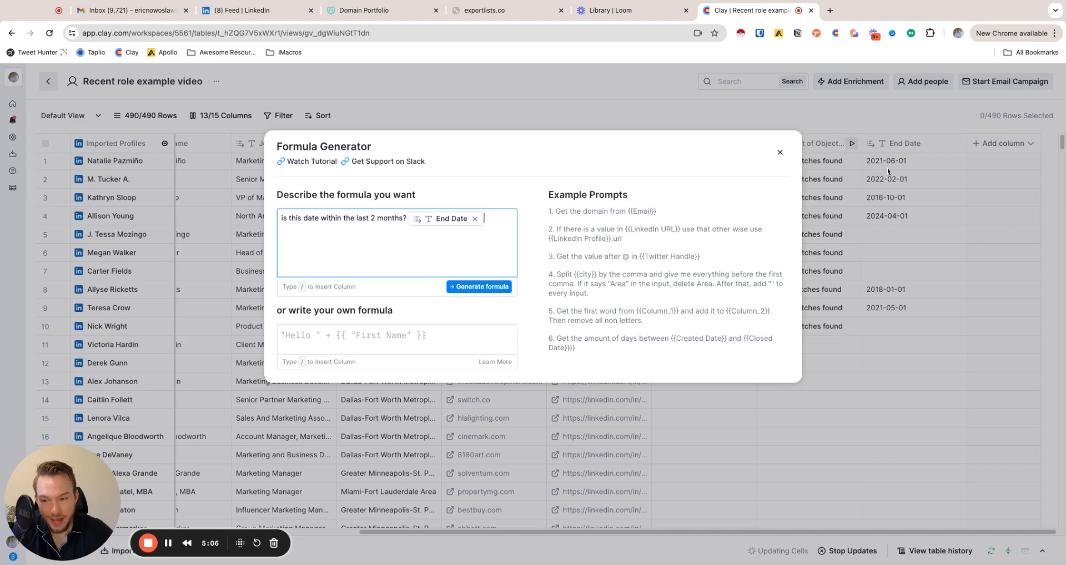
left_click(470, 287)
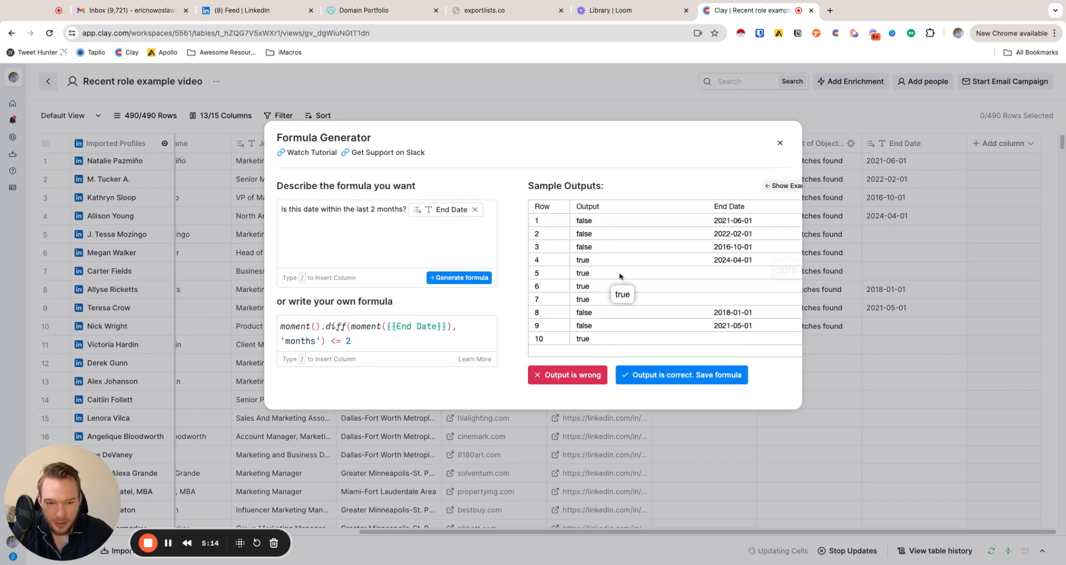
Step: Insert the condition "if End Date is not empty" at the start of the formula prompt, referencing the End Date column
left_click(283, 211)
type("/end")
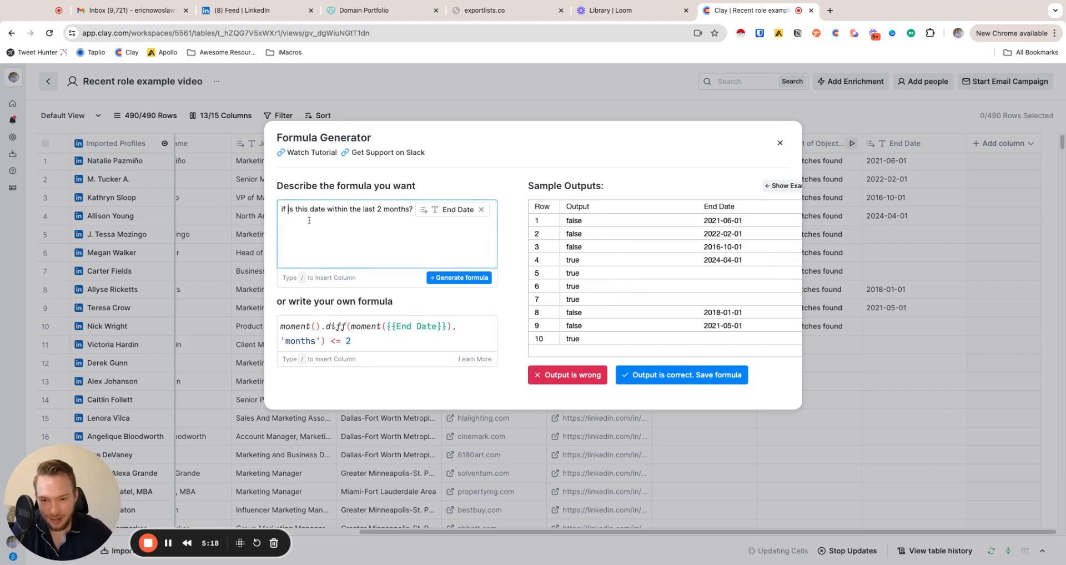
key("Return")
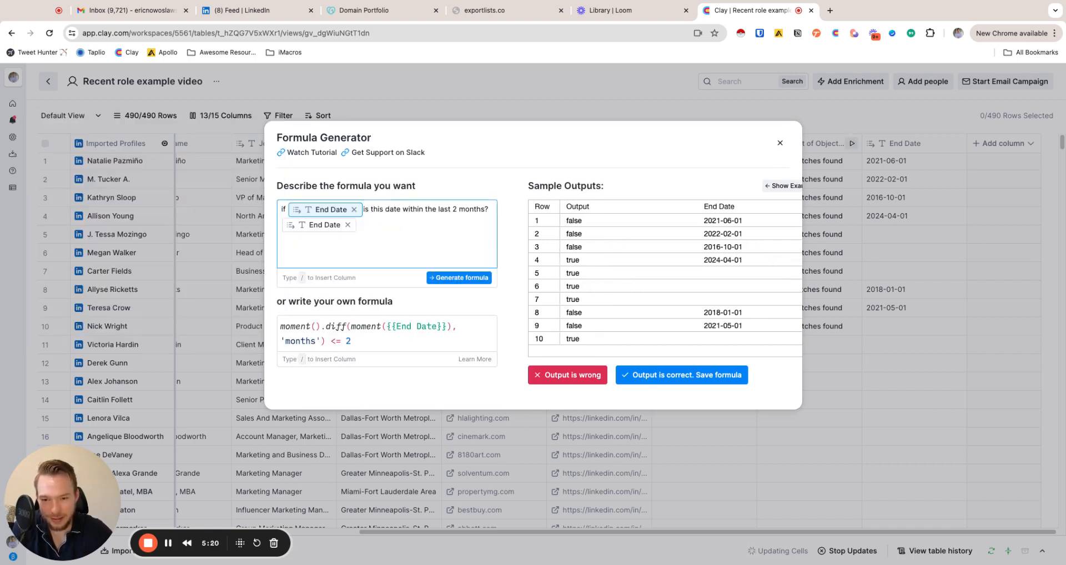
type("is not empty")
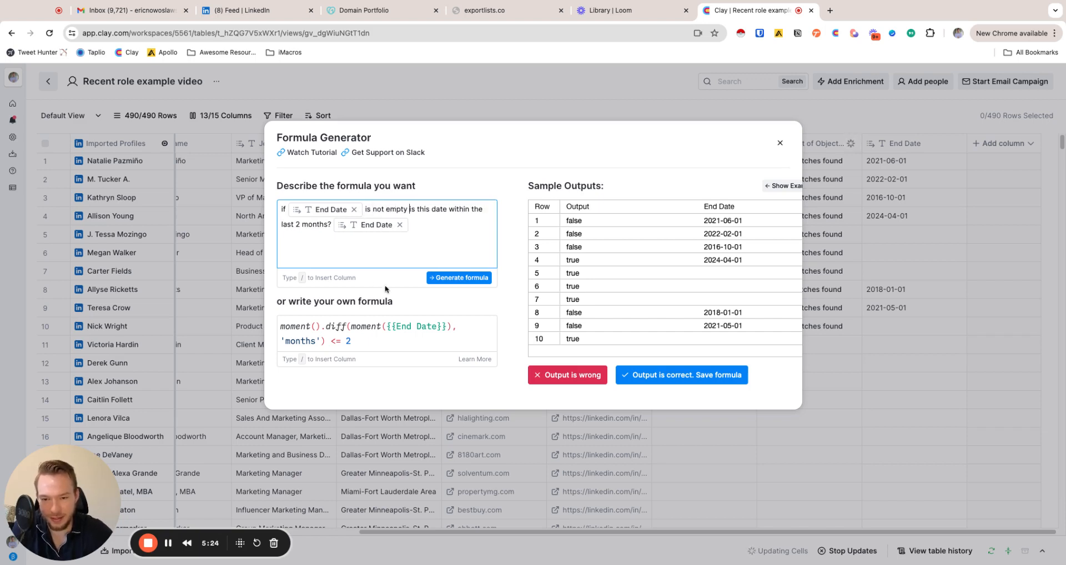
Step: Regenerate the formula from the edited End Date prompt and save it as the new formula column
left_click(461, 278)
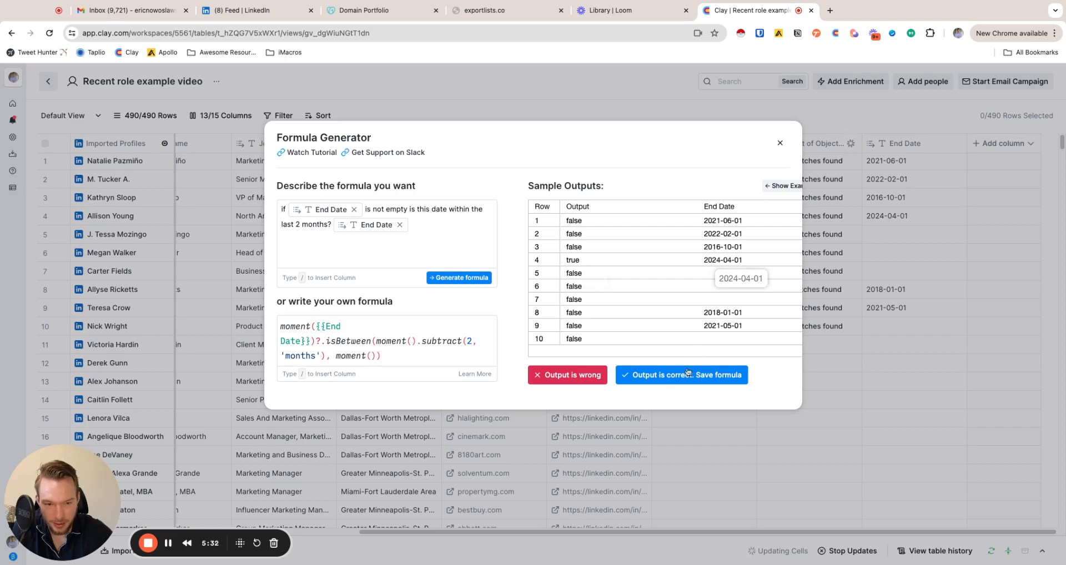
left_click(716, 376)
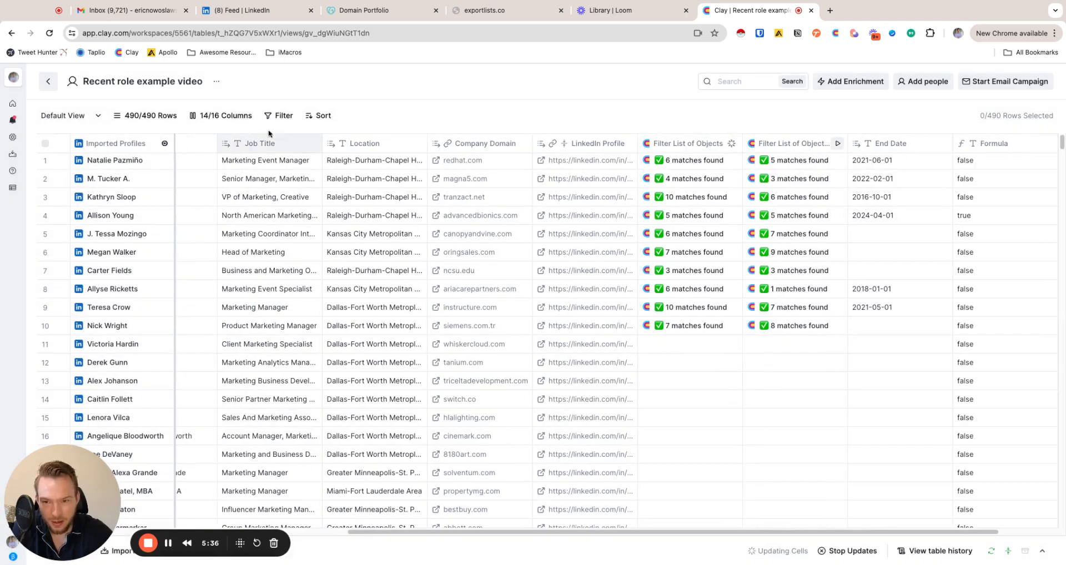
Step: Duplicate the default view and filter the copy to rows where Recent Date Check contains "True"
left_click(98, 117)
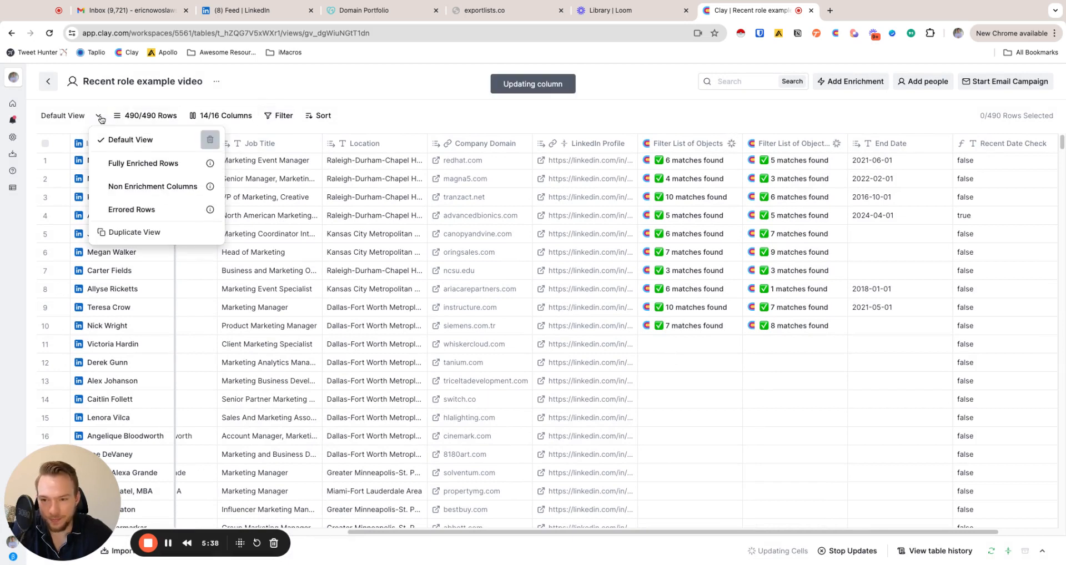
left_click(139, 232)
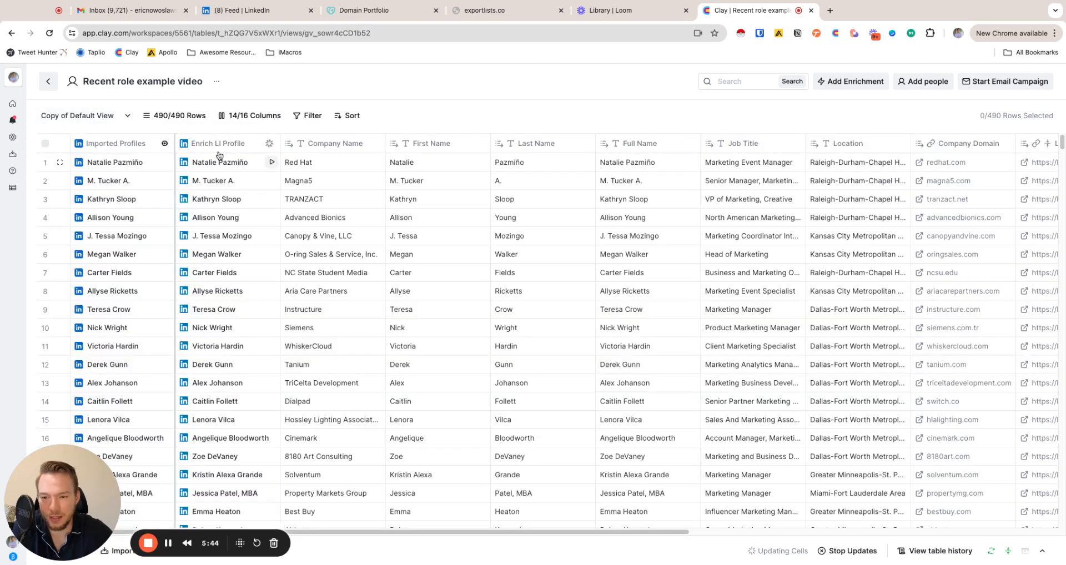
left_click(312, 116)
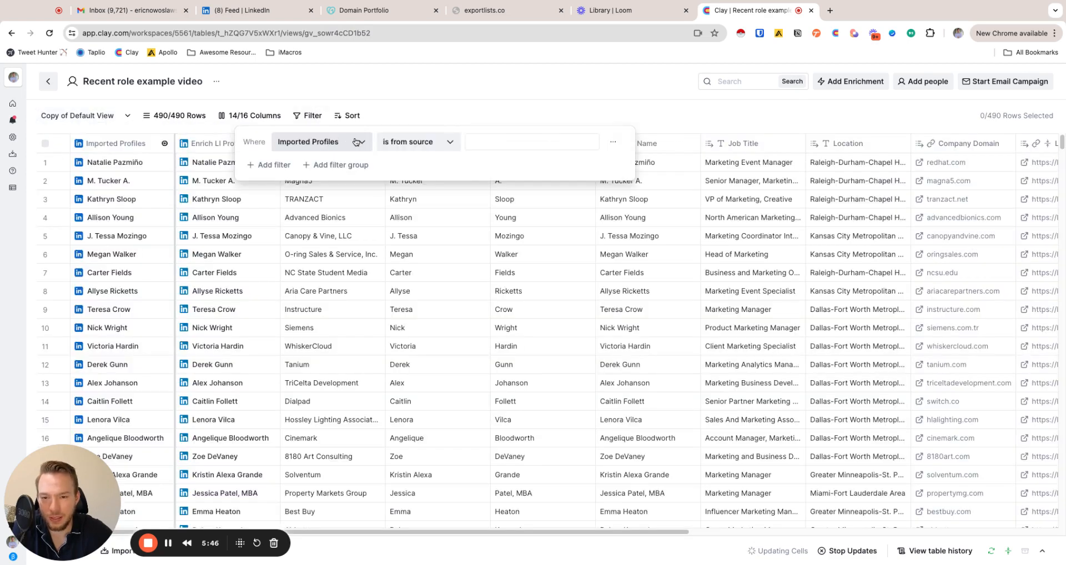
left_click(356, 141)
scroll(425, 266, "down", 1)
left_click(423, 382)
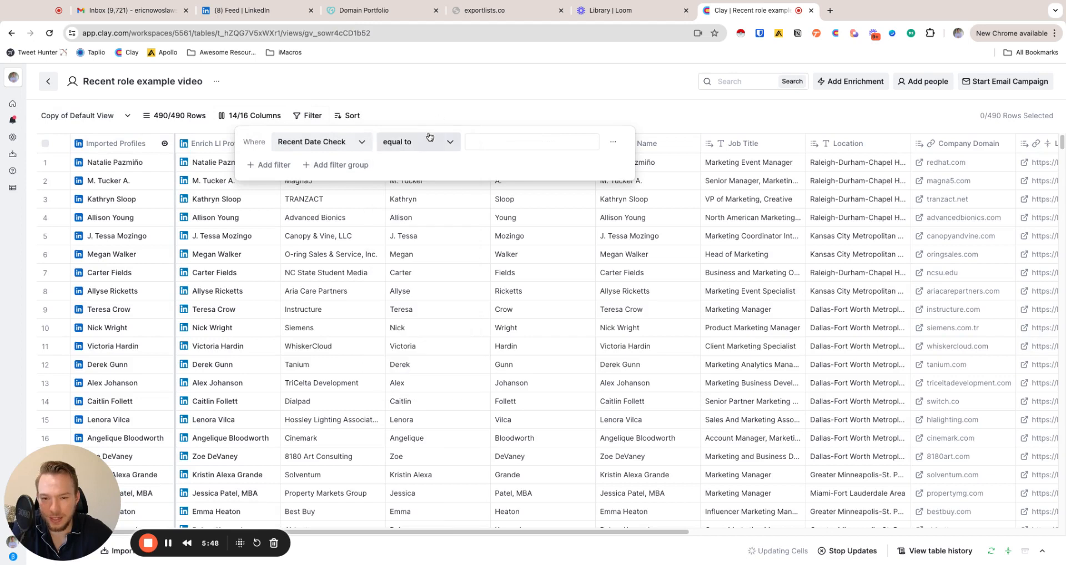
left_click(429, 137)
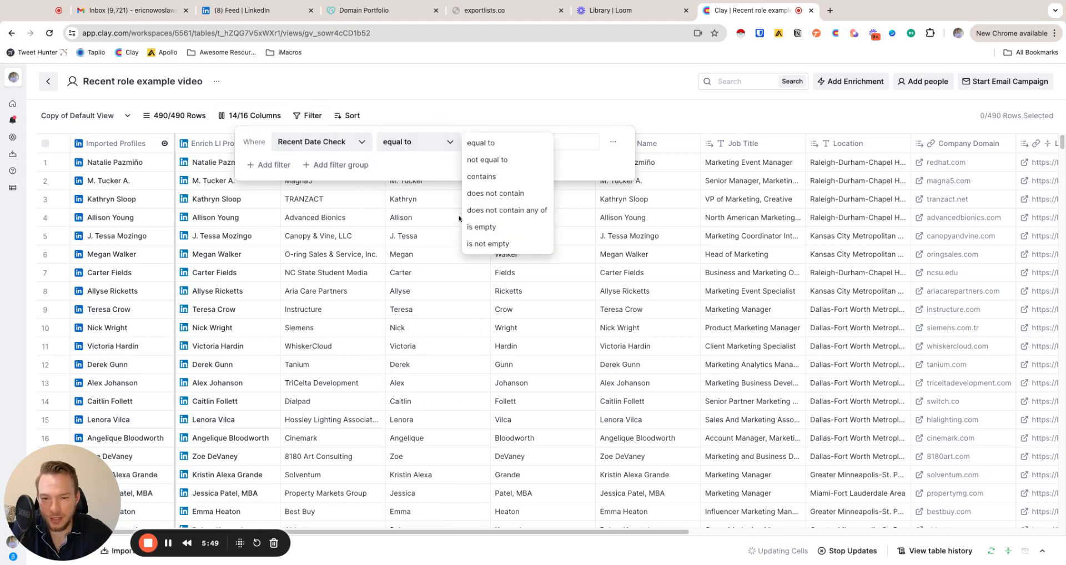
left_click(483, 177)
left_click(506, 149)
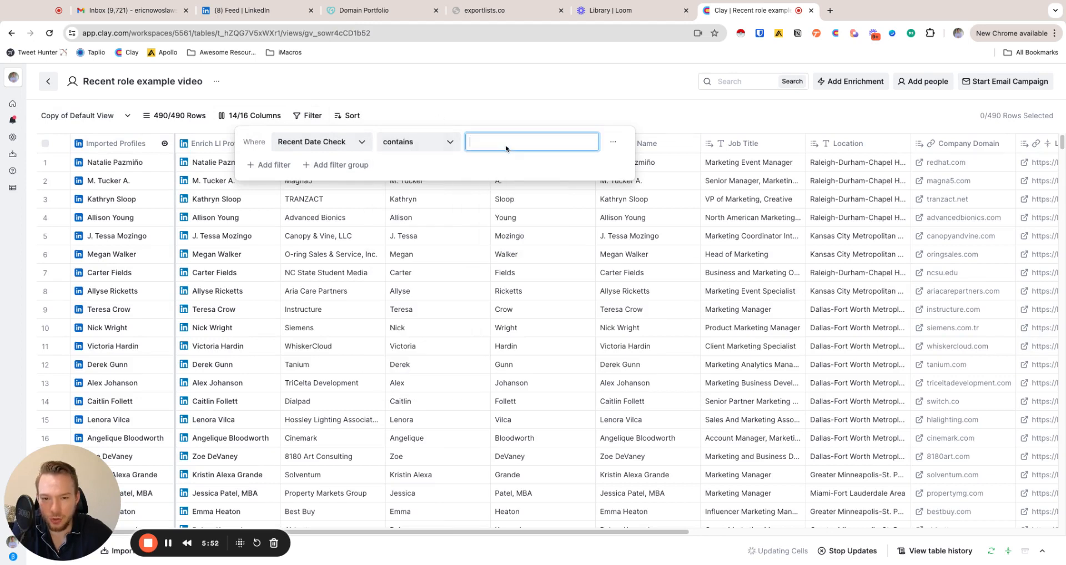
type("True")
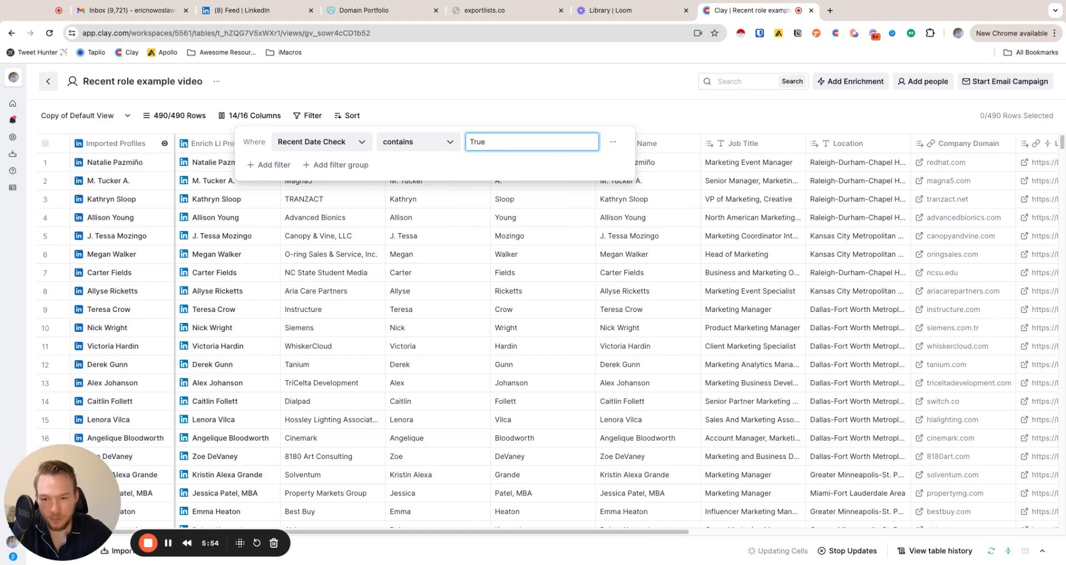
left_click(537, 539)
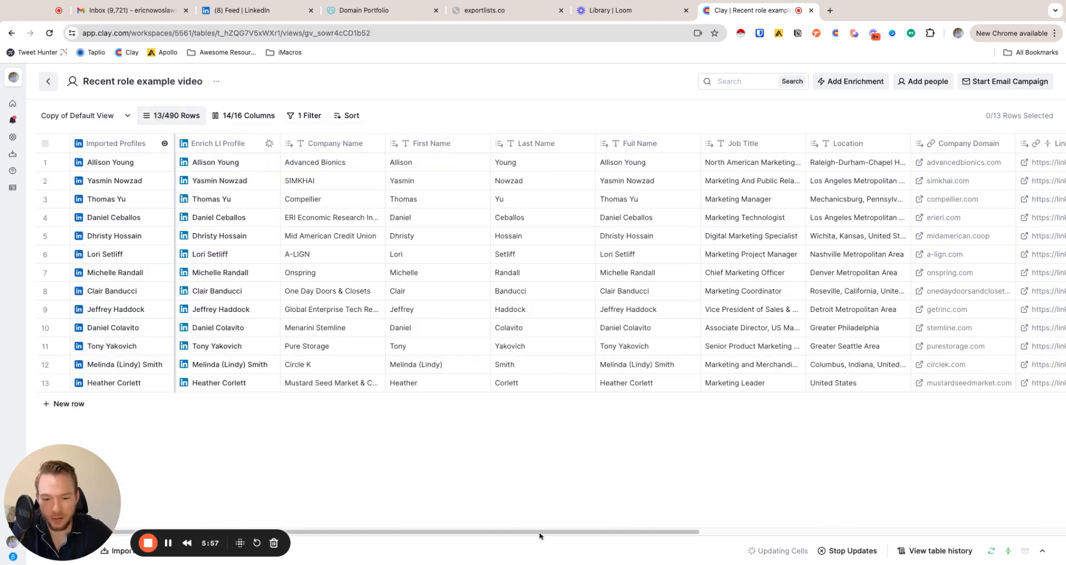
left_click(912, 83)
left_click(441, 234)
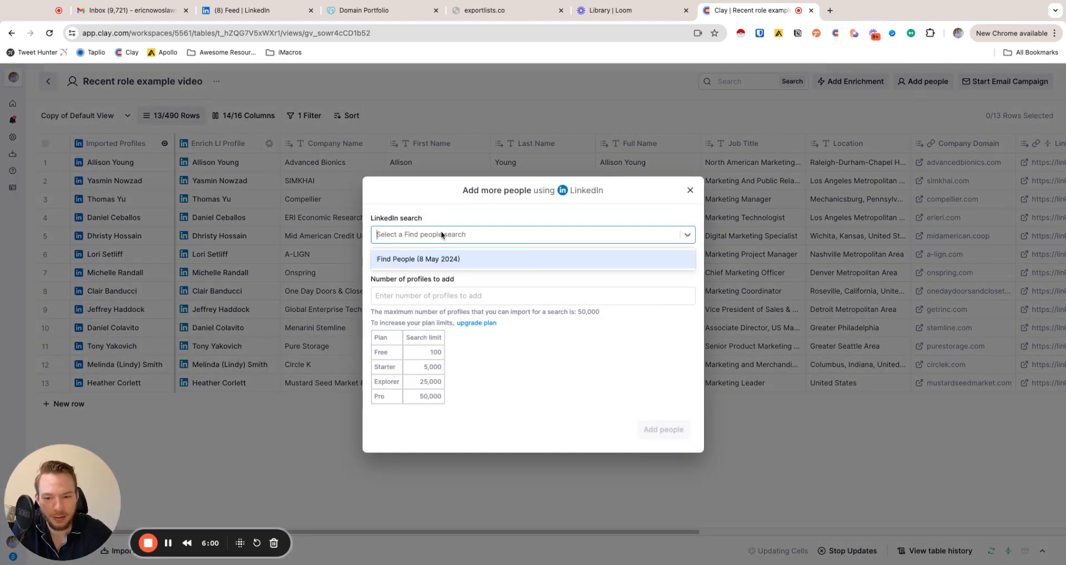
left_click(425, 259)
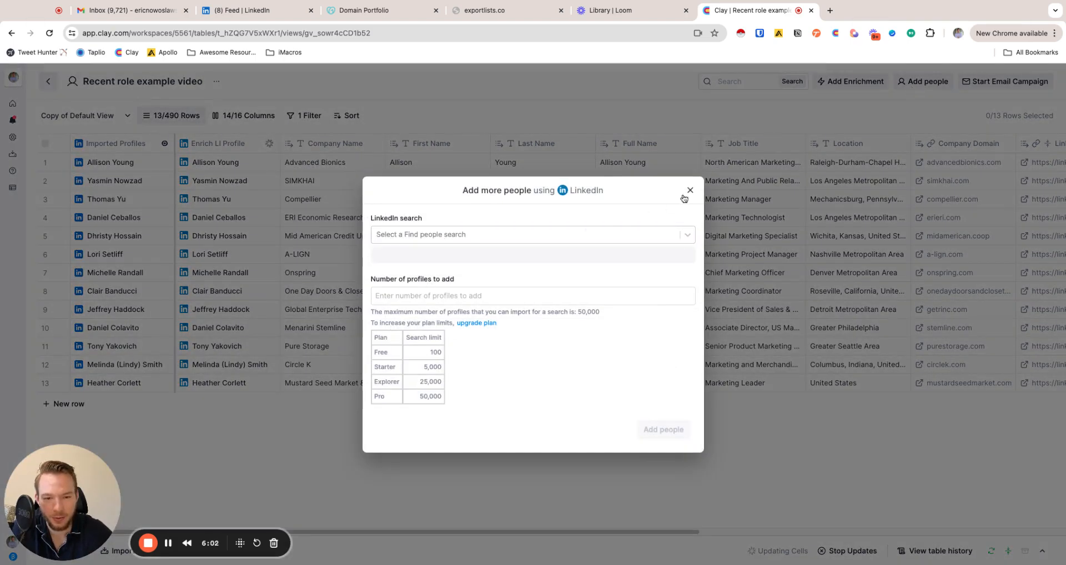
left_click(689, 190)
left_click(623, 233)
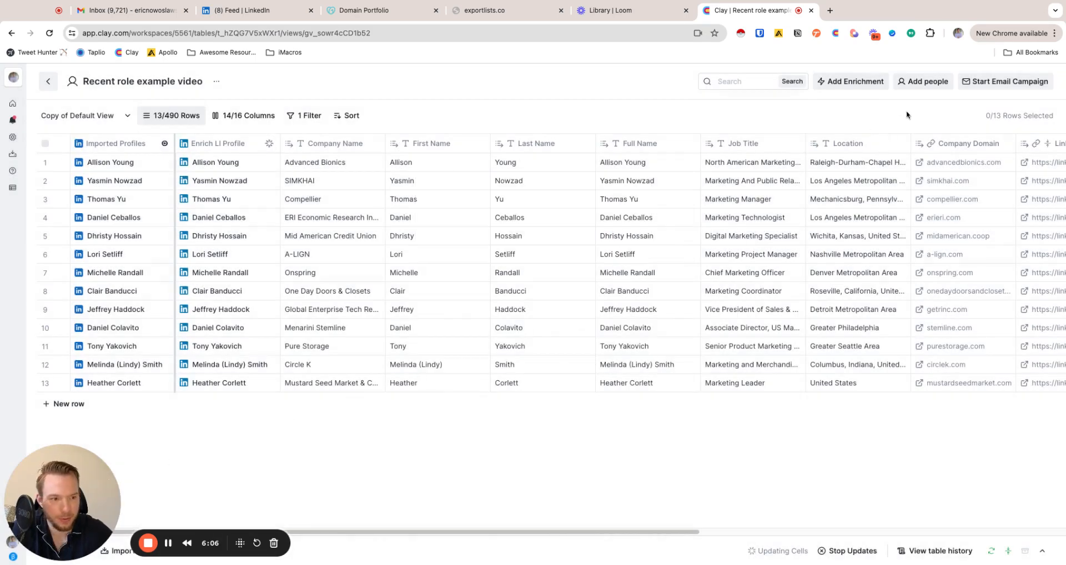
left_click(854, 83)
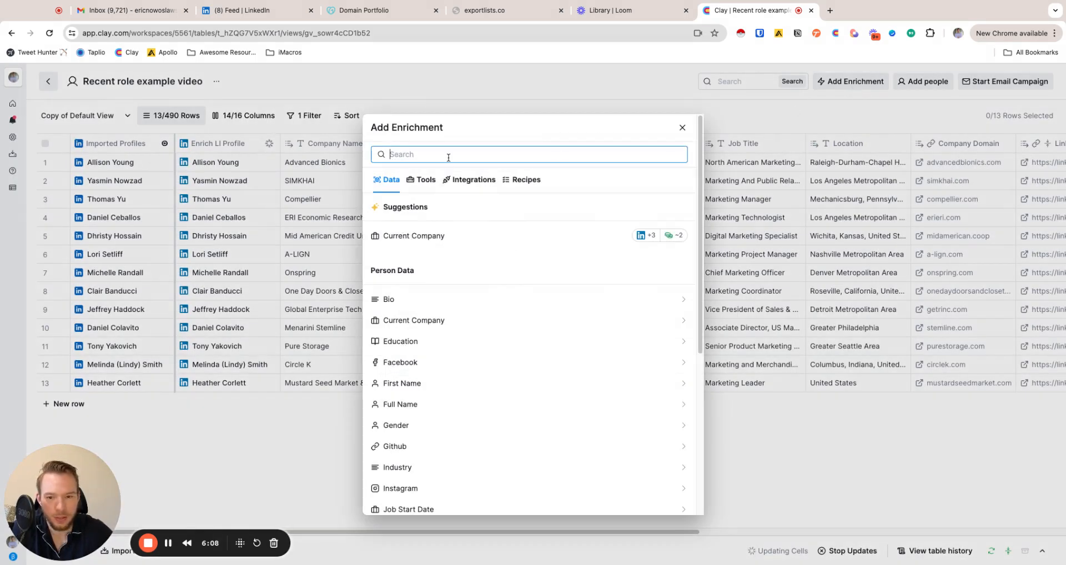
type("find contacts")
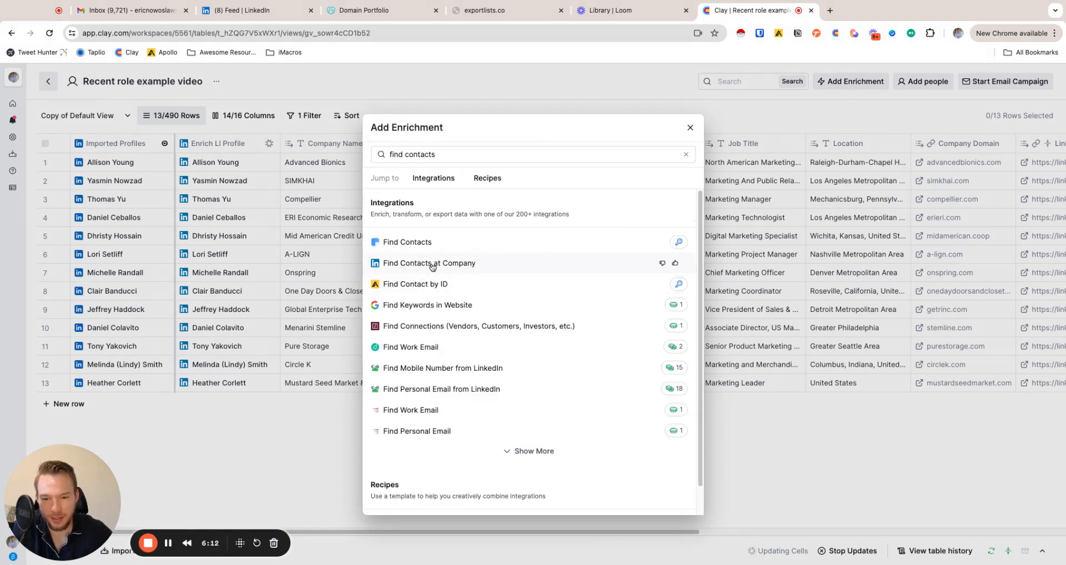
left_click(432, 264)
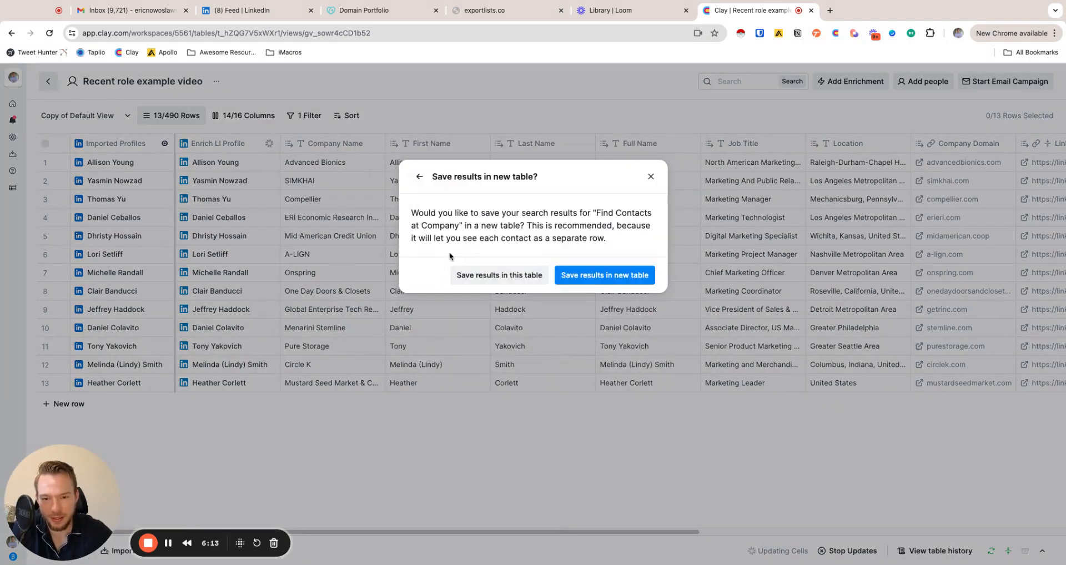
left_click(609, 276)
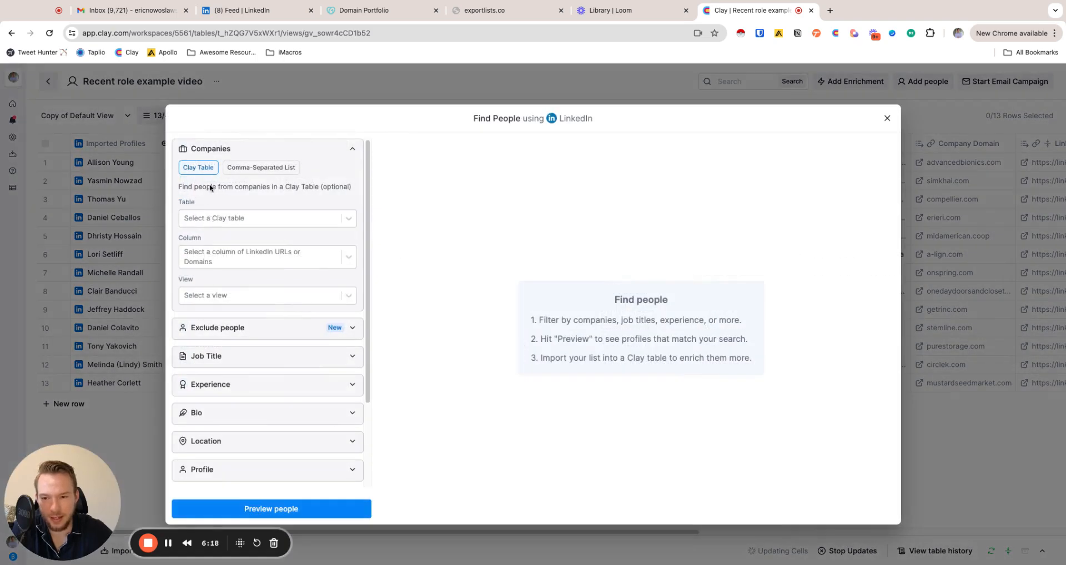
left_click(225, 217)
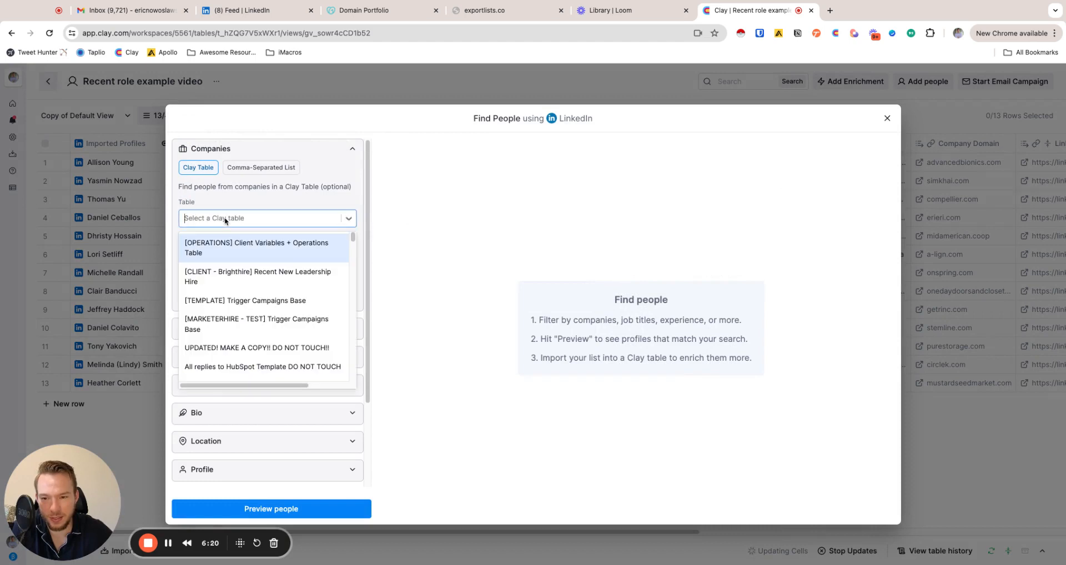
left_click(241, 204)
left_click(222, 296)
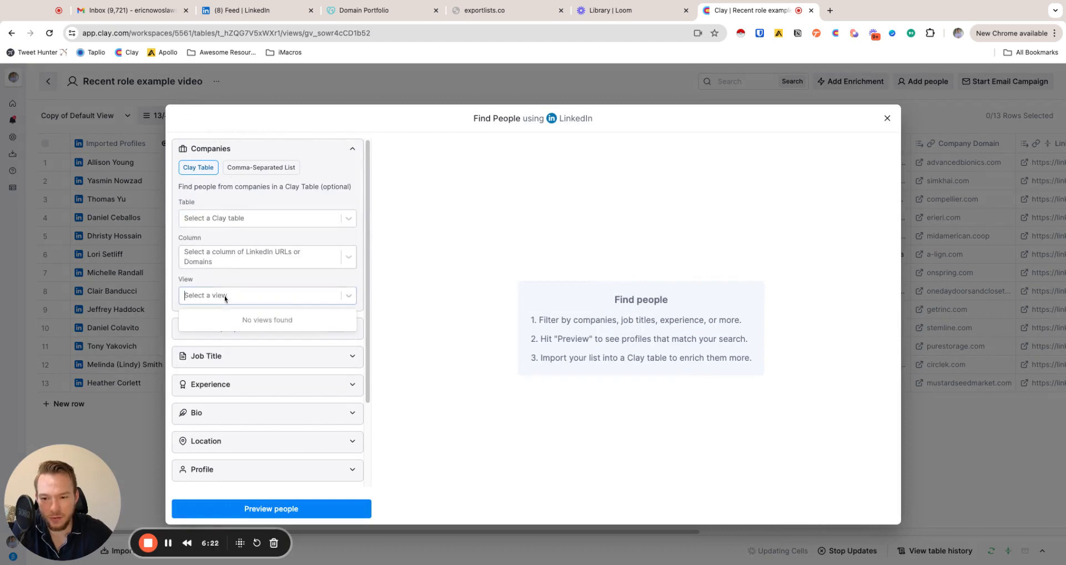
left_click(235, 218)
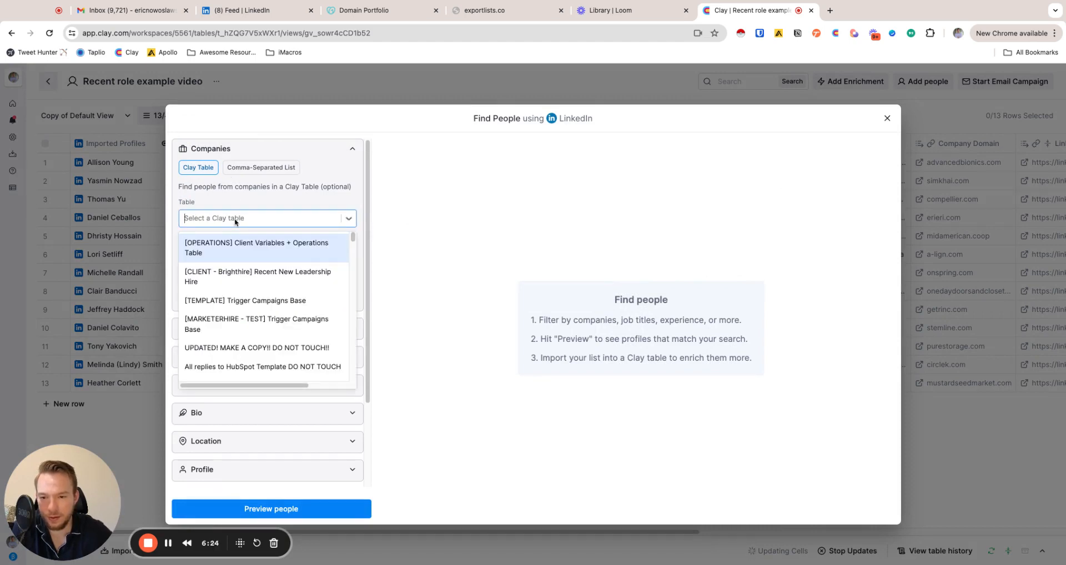
type("recent role")
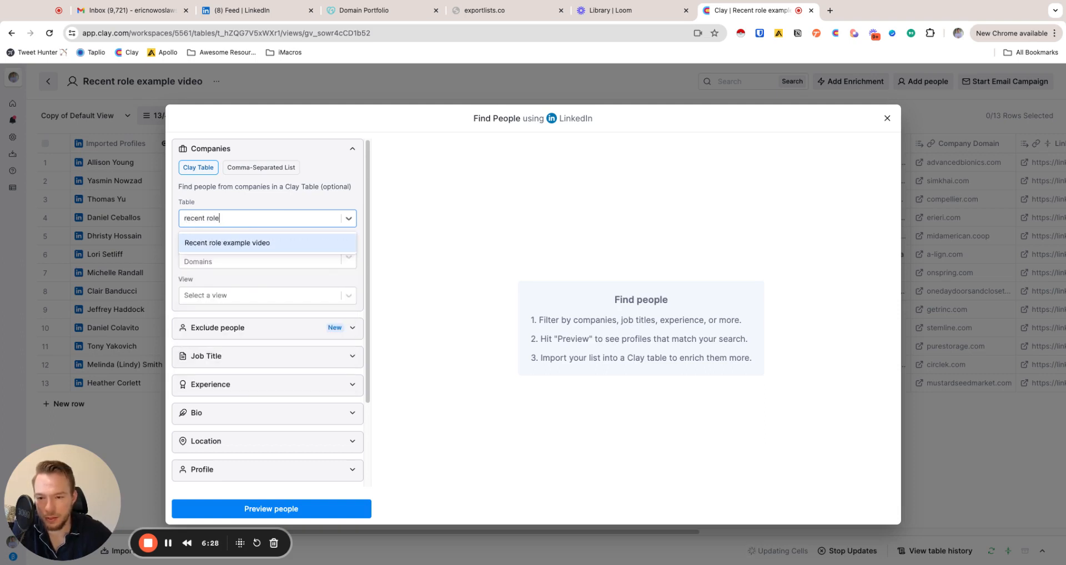
left_click(238, 243)
left_click(218, 256)
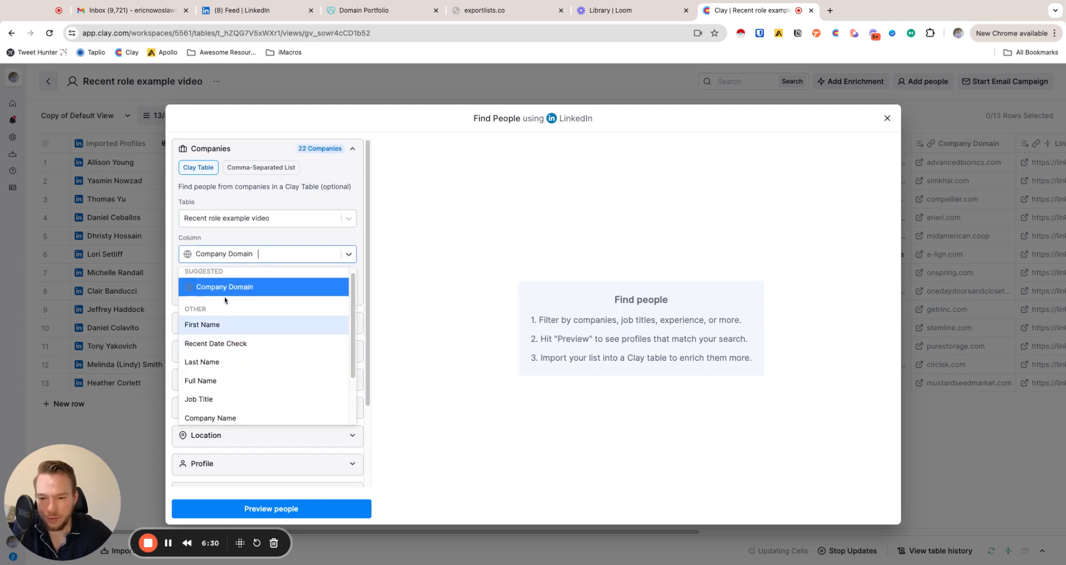
scroll(200, 333, "down", 3)
scroll(222, 381, "up", 3)
scroll(227, 381, "down", 3)
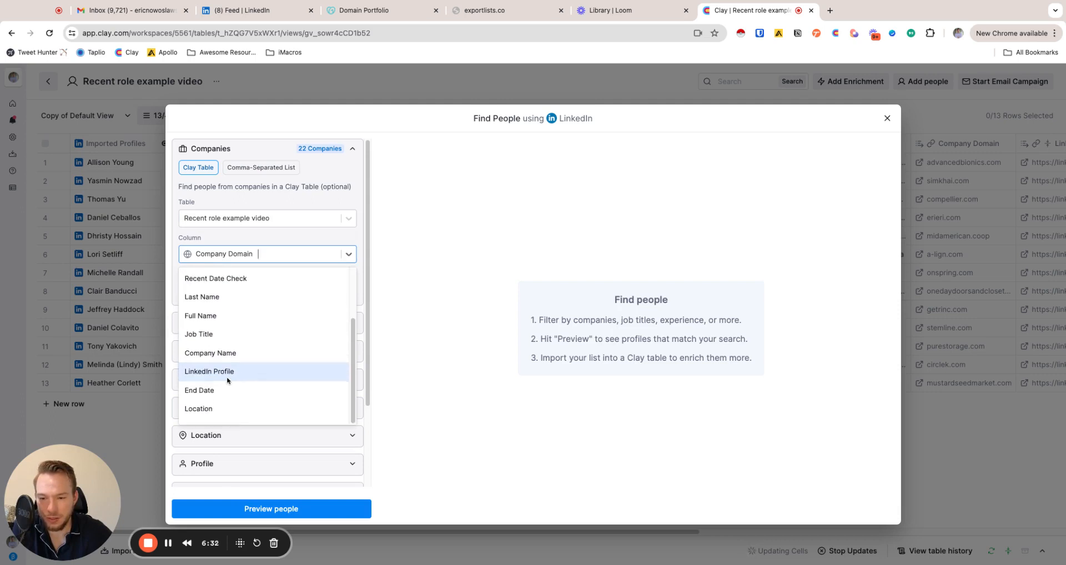
left_click(545, 199)
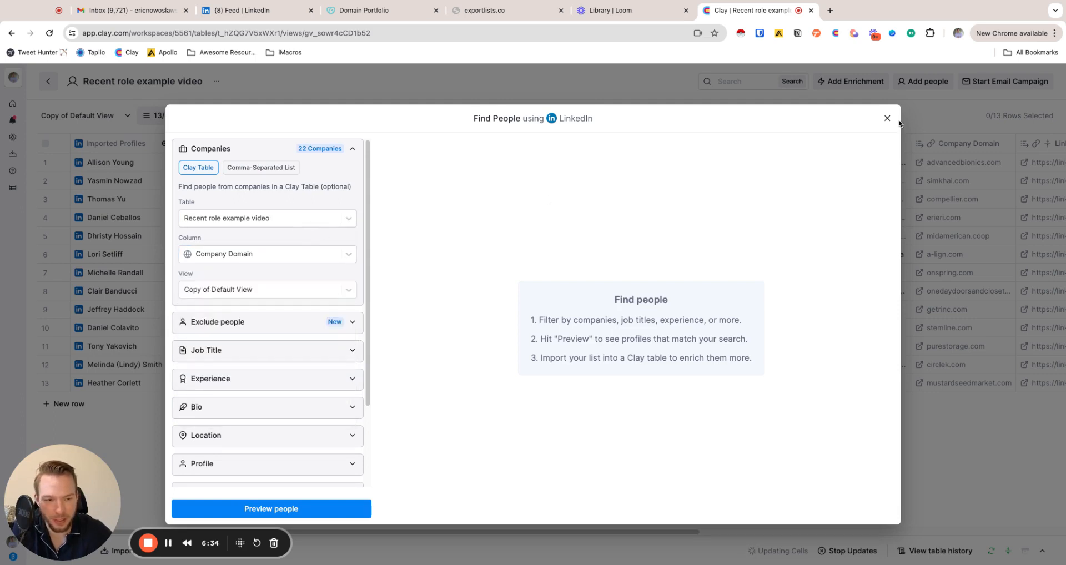
left_click(889, 120)
left_click(622, 234)
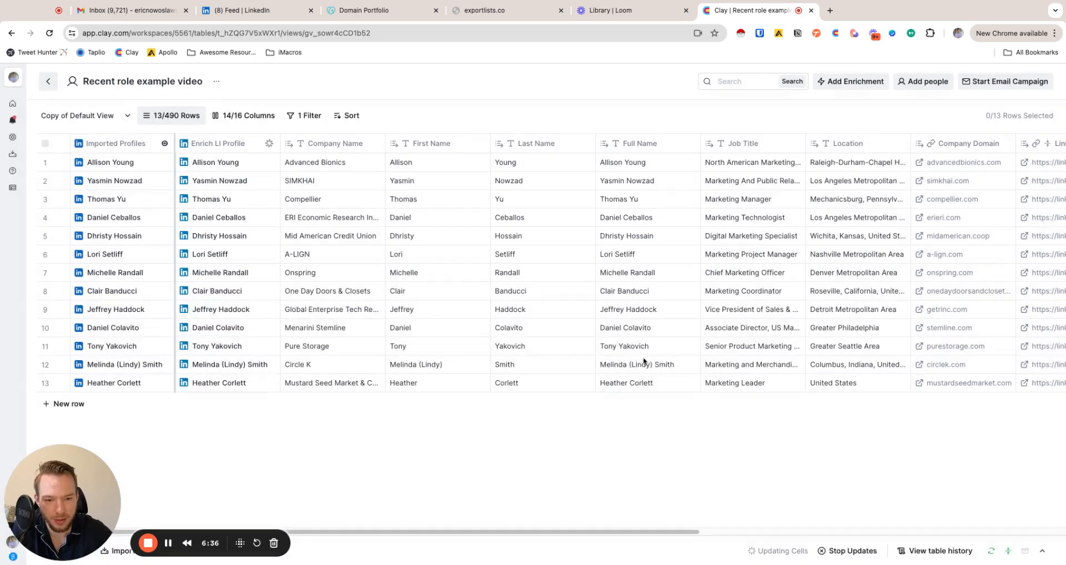
Step: From row 1's cell in the second Filter List of Objects column, add the first filtered entry's Company Domain as a column named "Target this domain"
scroll(565, 533, "right", 10)
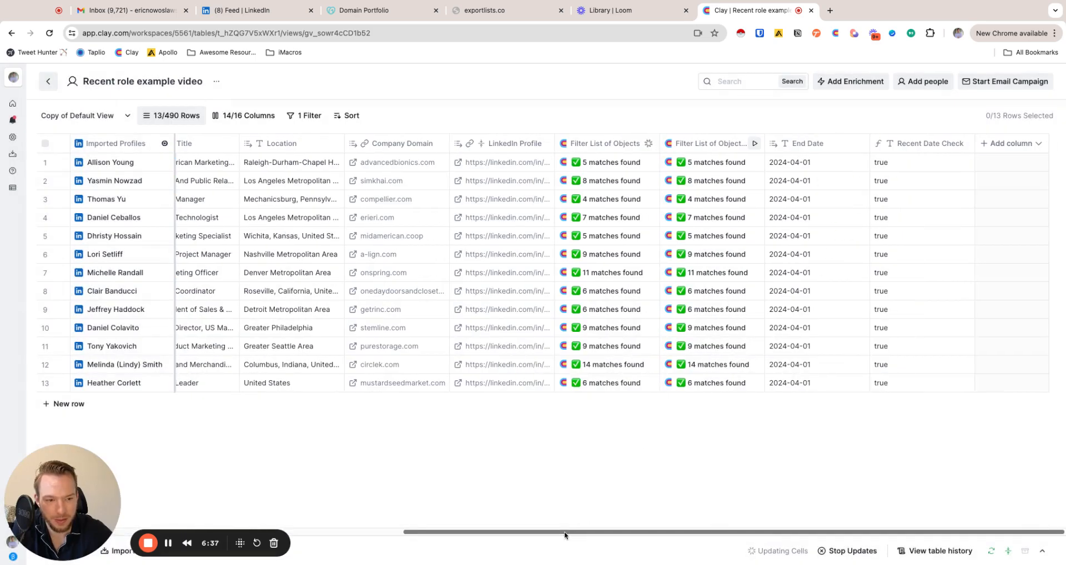
left_click(714, 167)
left_click(714, 167)
left_click(862, 165)
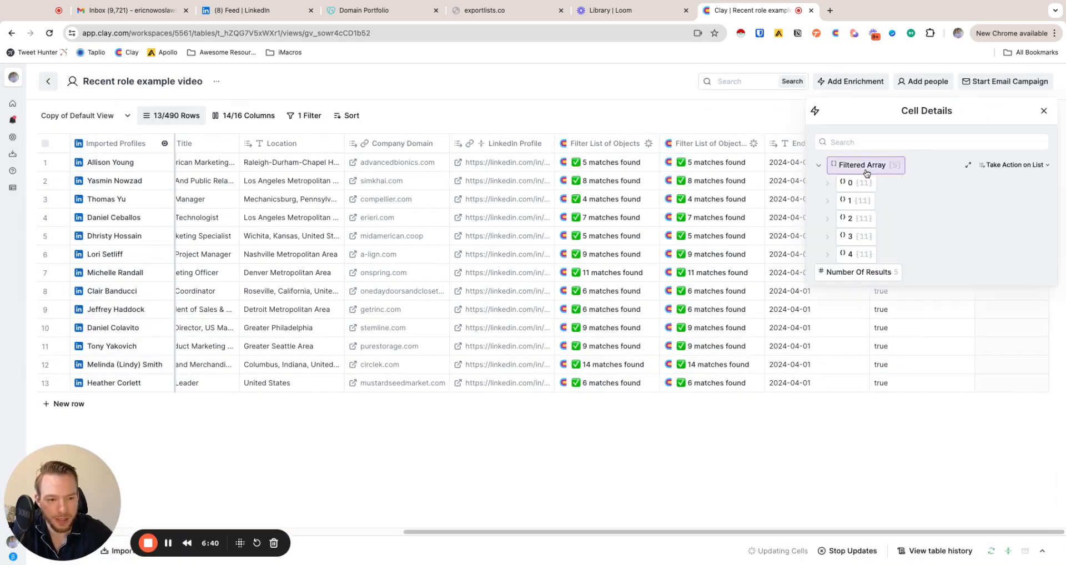
left_click(859, 183)
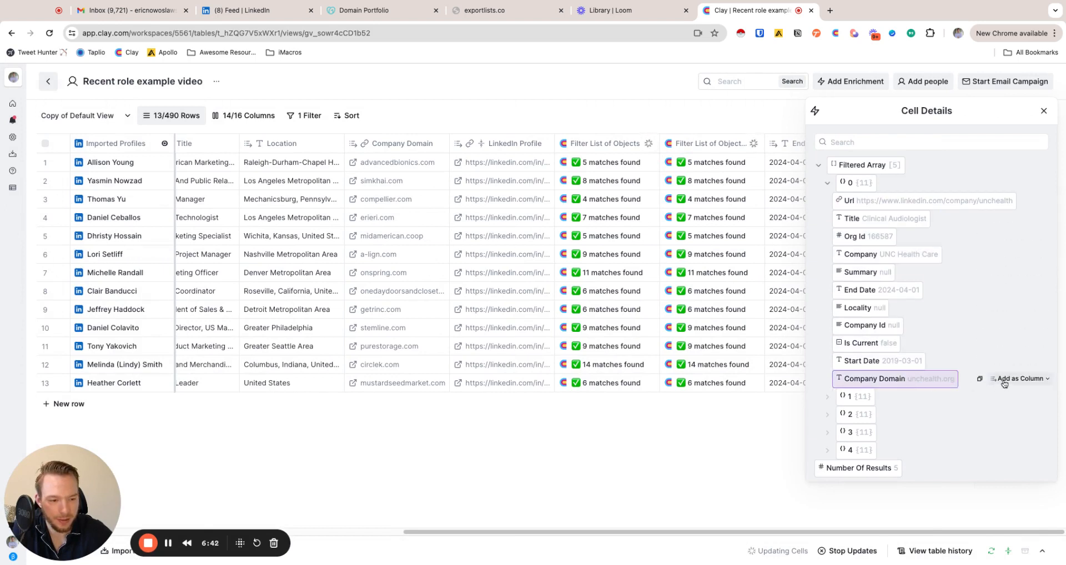
left_click(1013, 381)
left_click(967, 214)
key("ctrl+a")
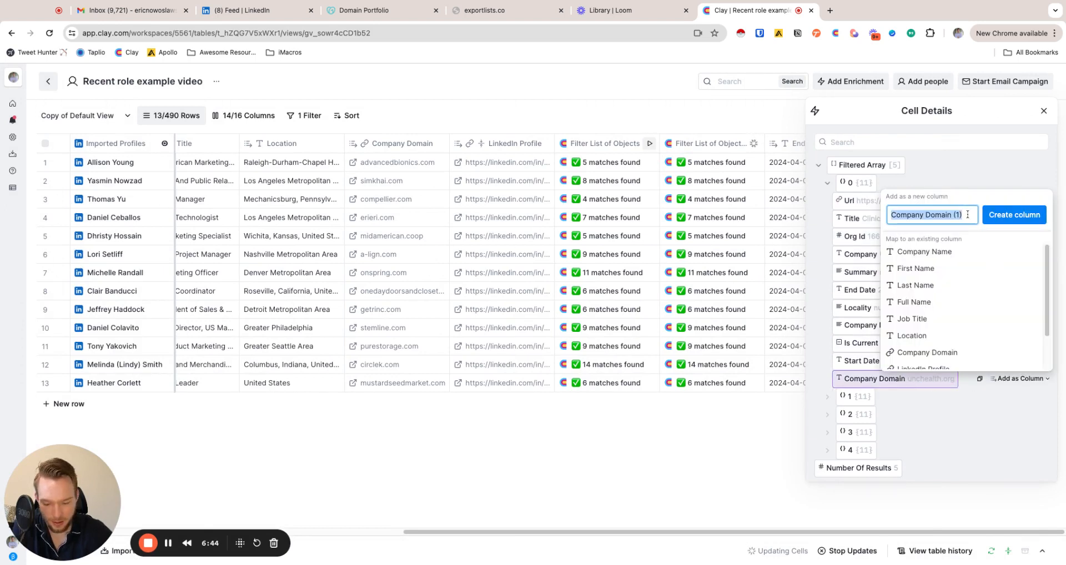
type("Target this domain")
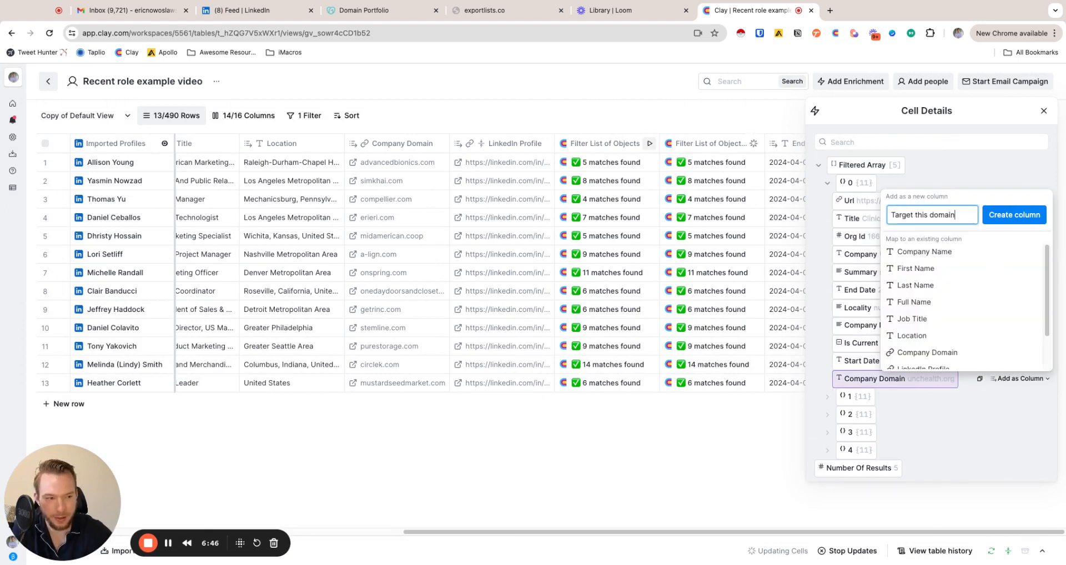
left_click(1014, 214)
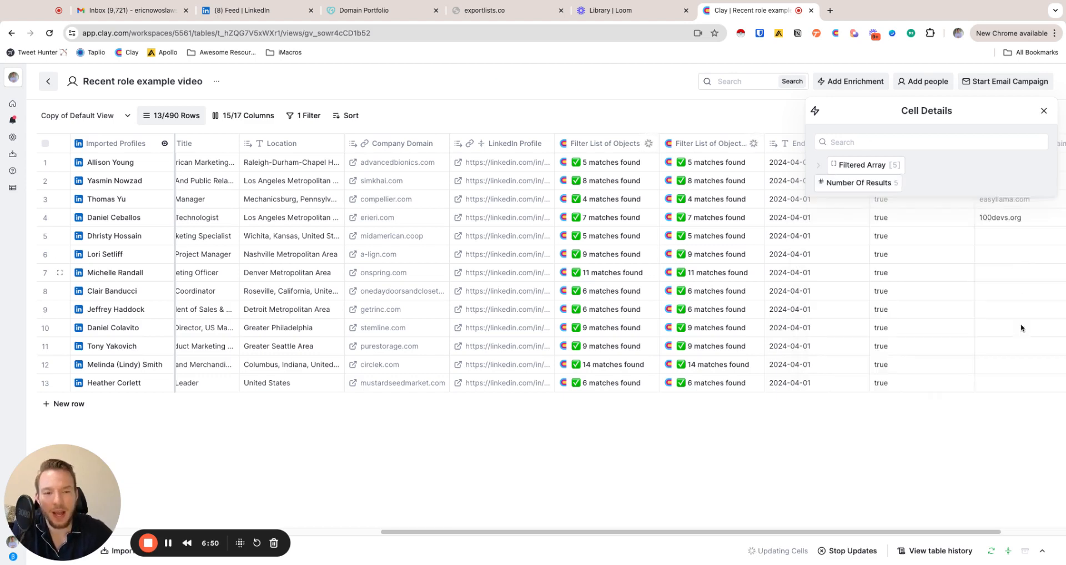
left_click(1043, 110)
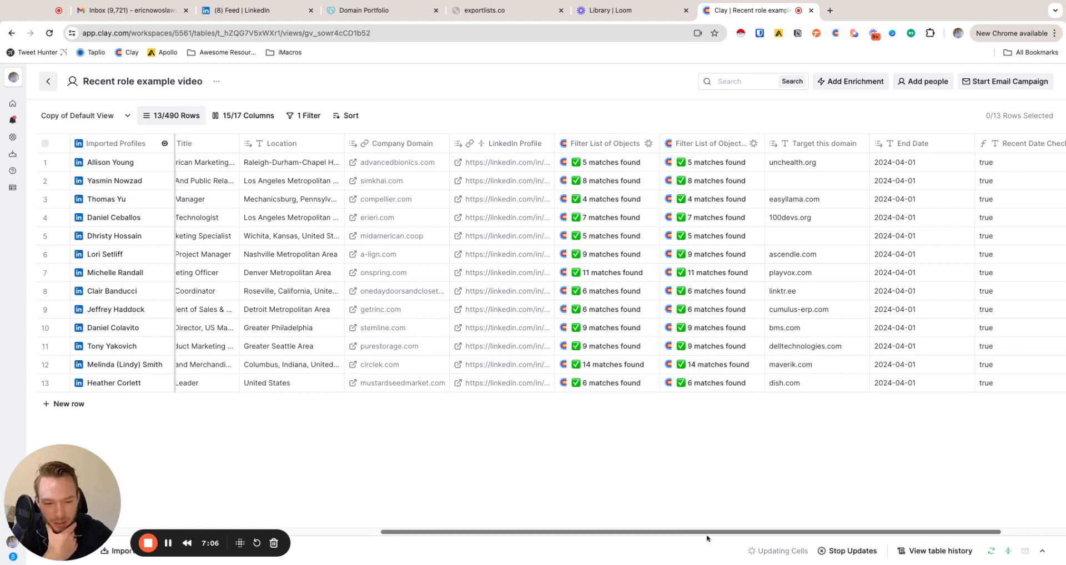
Step: Search the enrichments for "find contacts" and open the LinkedIn people search from Find Contacts at Company
scroll(707, 537, "right", 3)
left_click(993, 144)
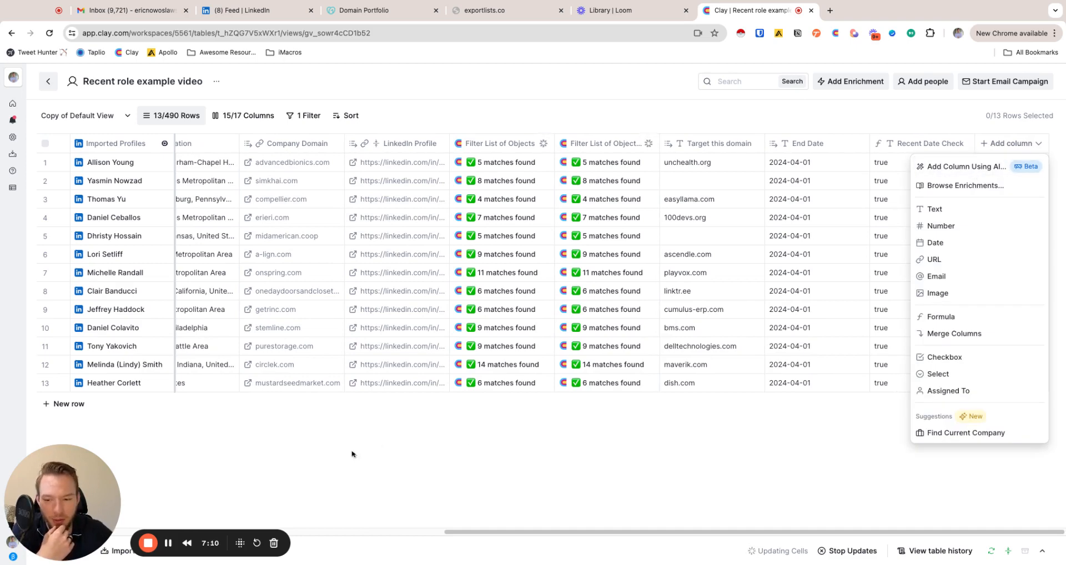
left_click(936, 187)
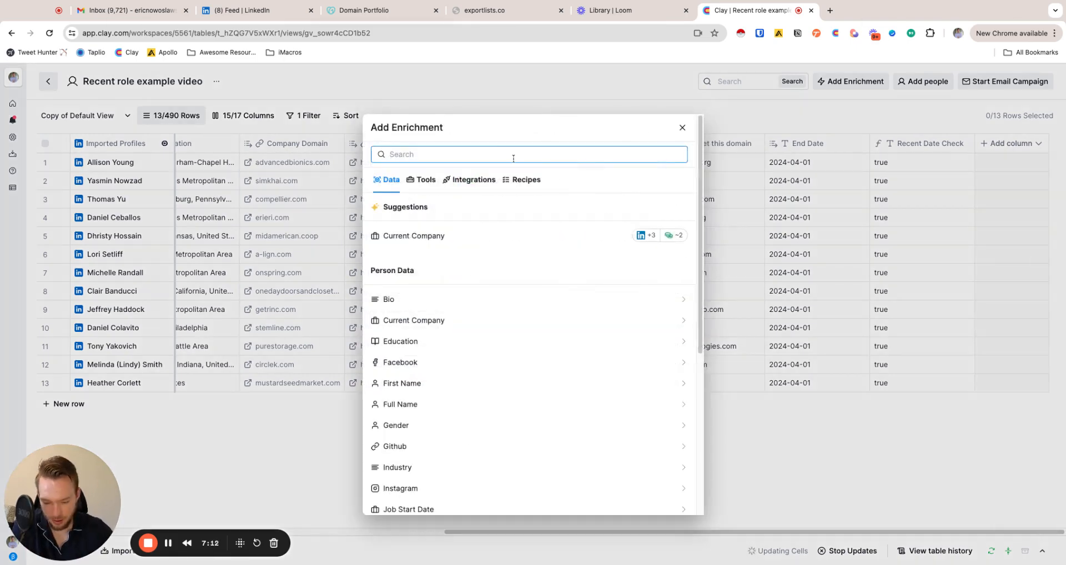
type("find contacts")
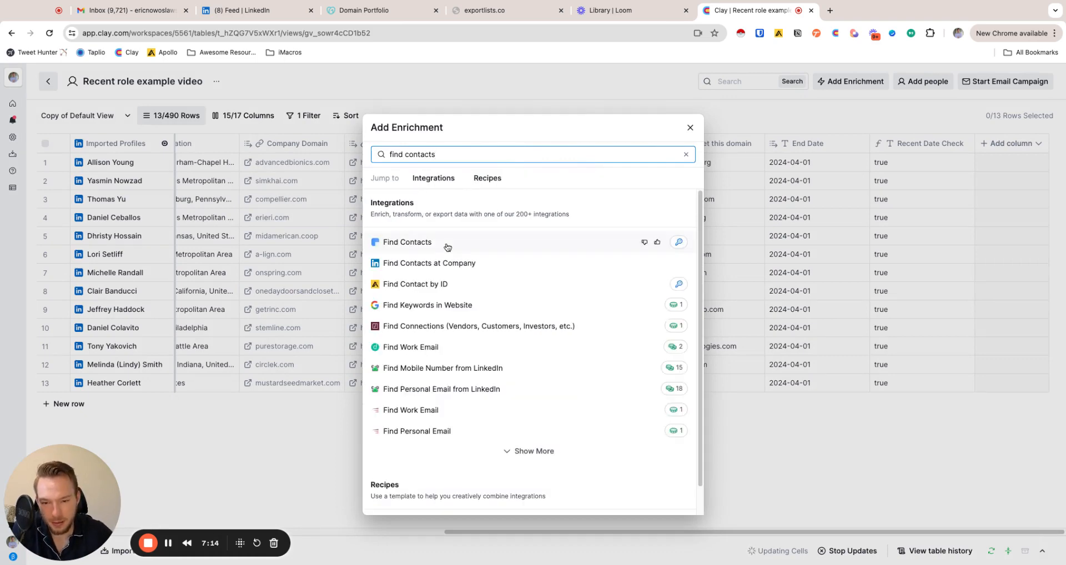
left_click(437, 263)
left_click(638, 281)
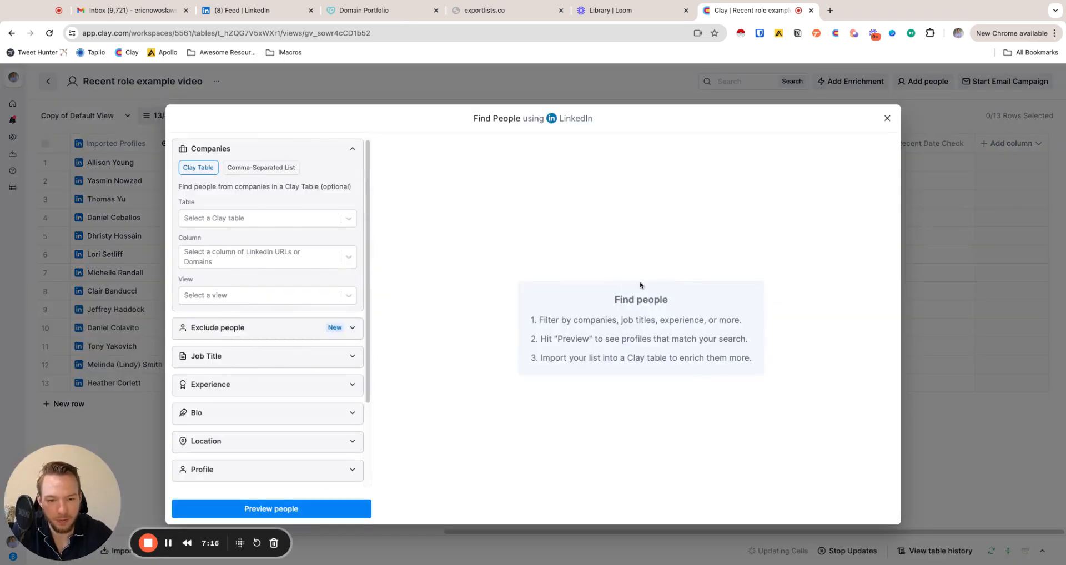
Step: Set the company source to the "Recent role example video" table, column "Target this domain", view "Copy of Default View"
left_click(252, 217)
type("rece")
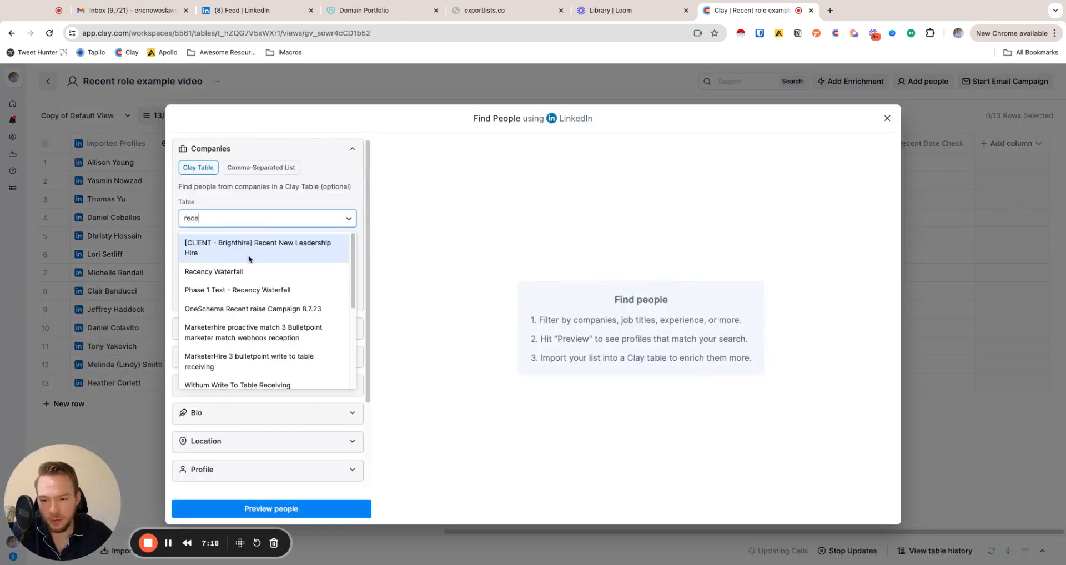
type("nt")
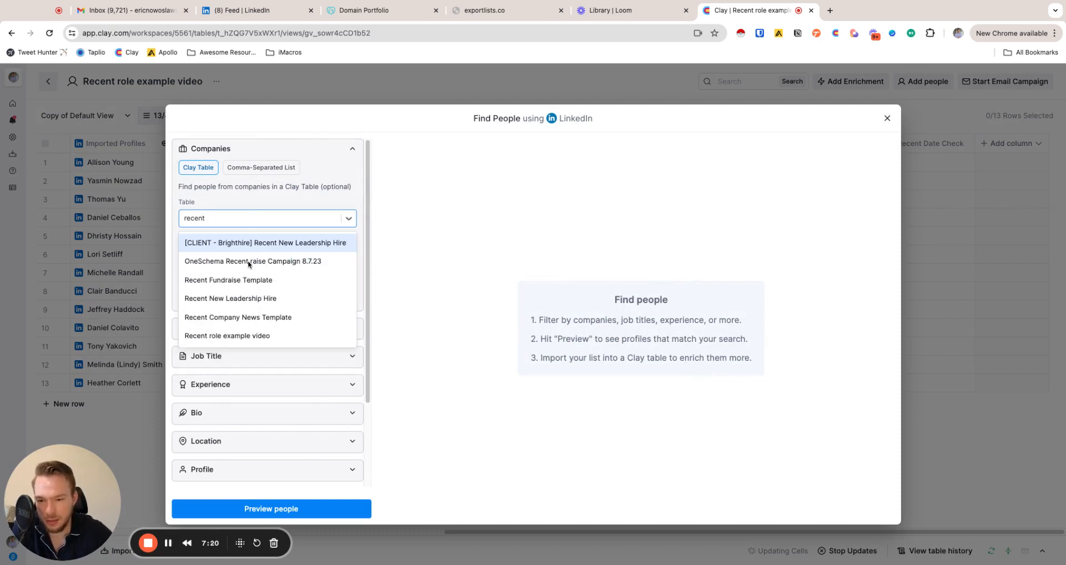
left_click(248, 335)
left_click(248, 257)
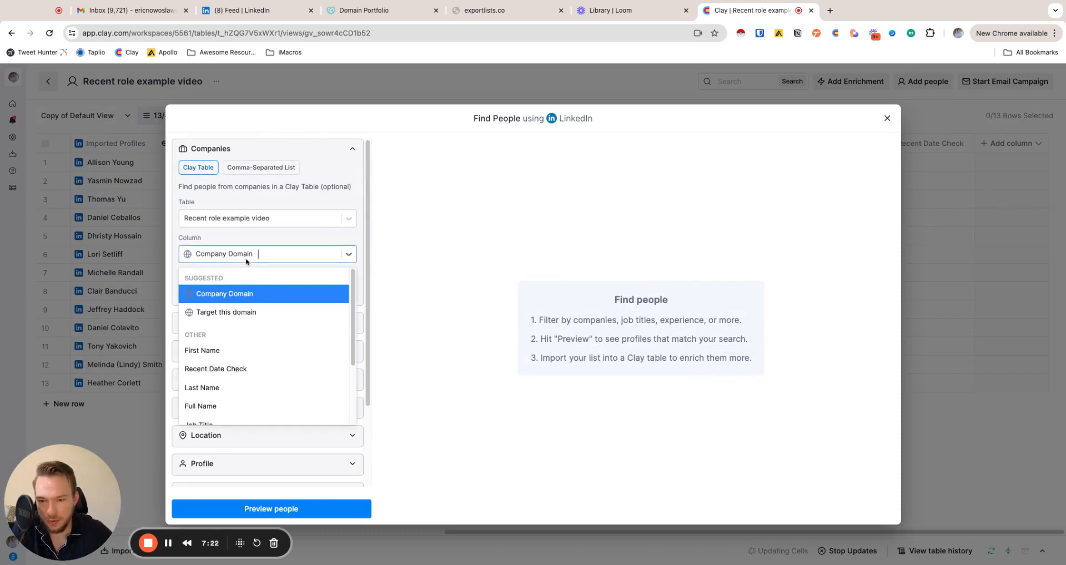
left_click(250, 313)
left_click(243, 293)
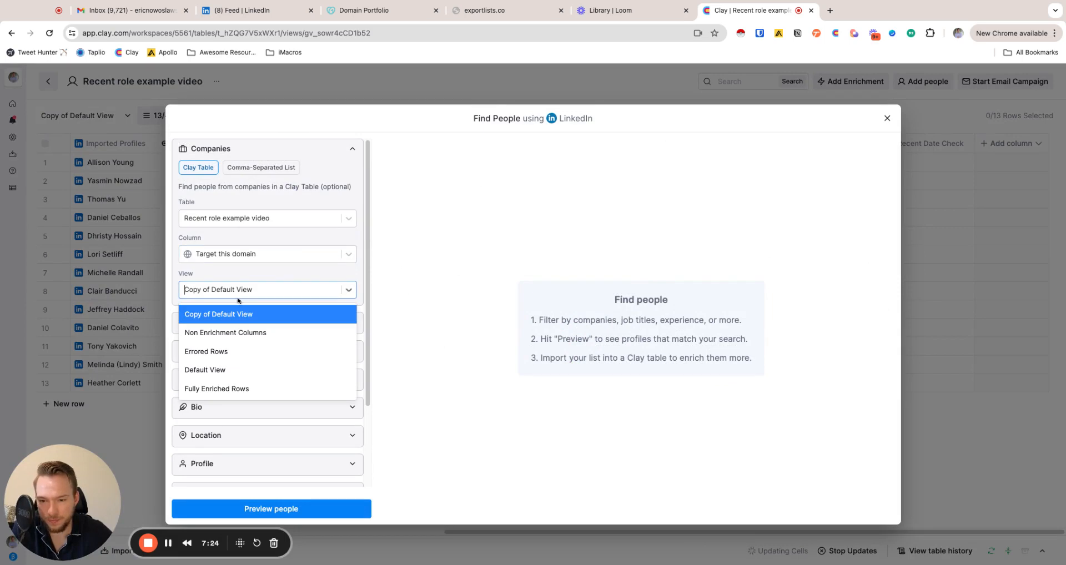
left_click(223, 275)
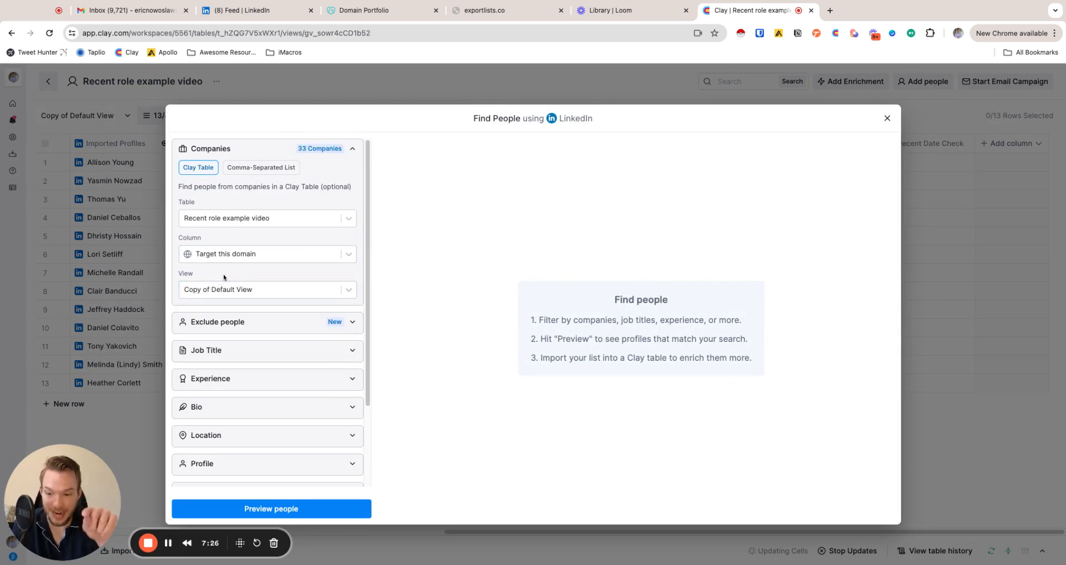
Step: Restrict the people search to the location United States
left_click(206, 435)
left_click(211, 435)
type("United States")
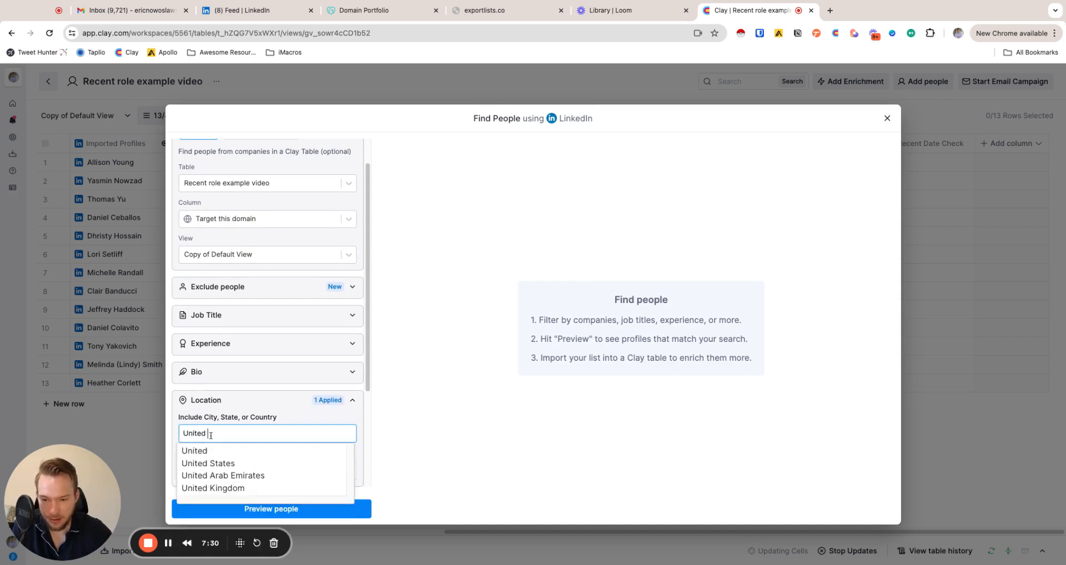
key("Return")
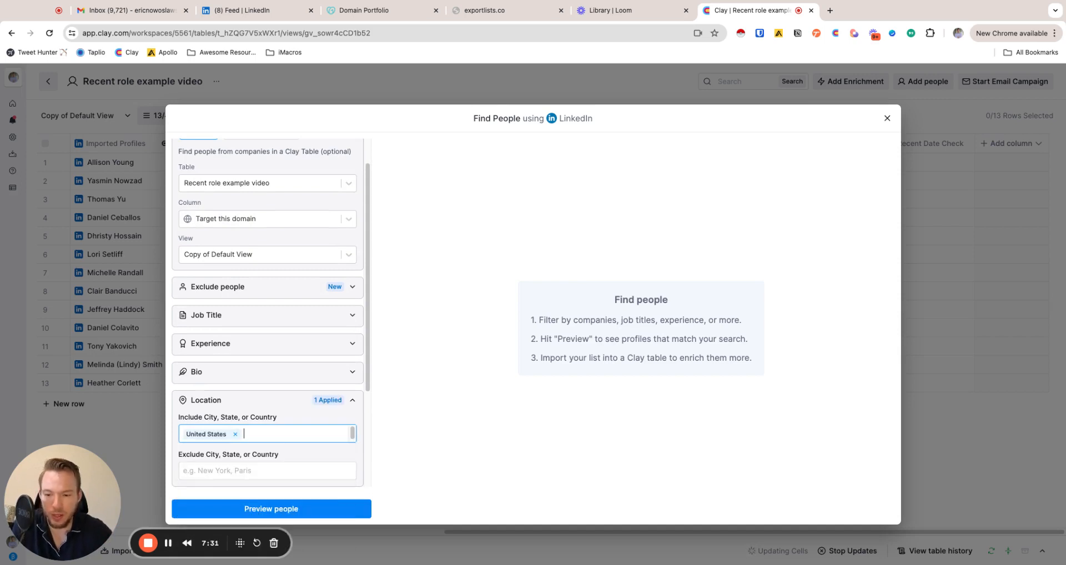
Step: Include the job titles "chief marketing" and "cmo" in the people search
left_click(213, 318)
left_click(212, 415)
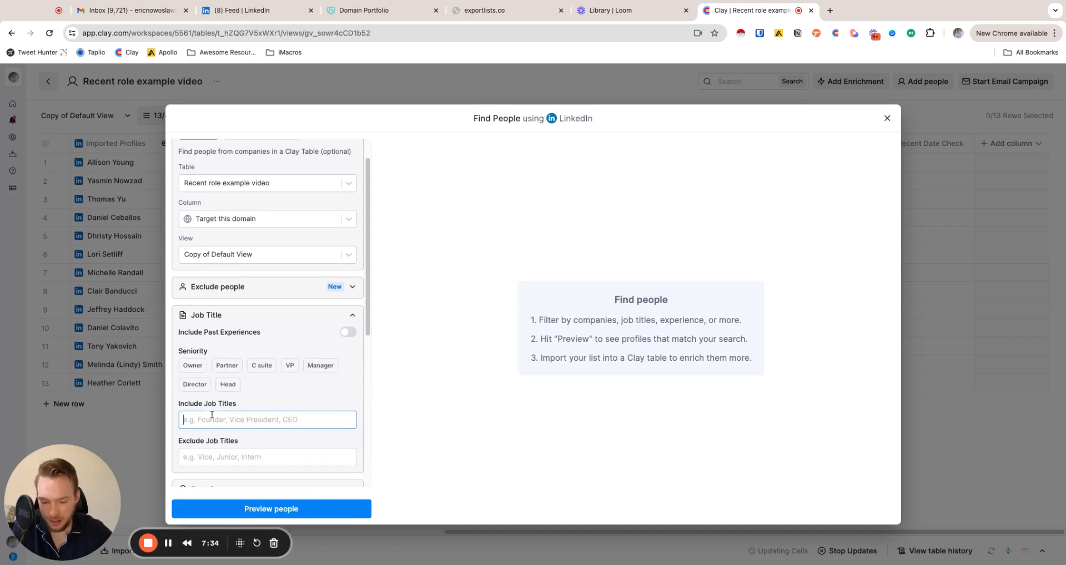
type("chief marketing")
key("Return")
type("cmo")
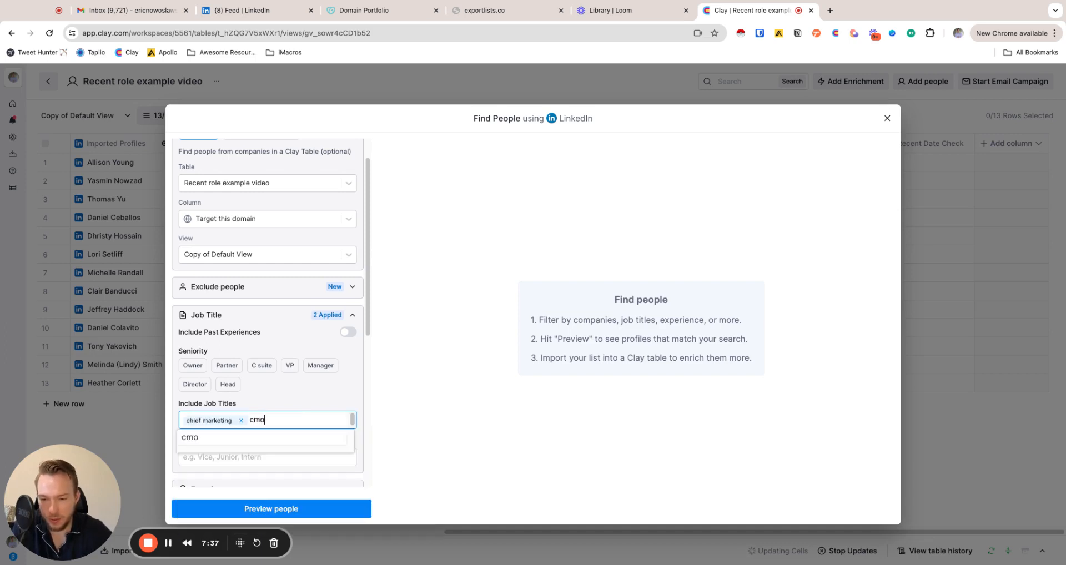
key("Return")
Step: Add "ceo" and "chief executive officer" to the included job titles
type("c")
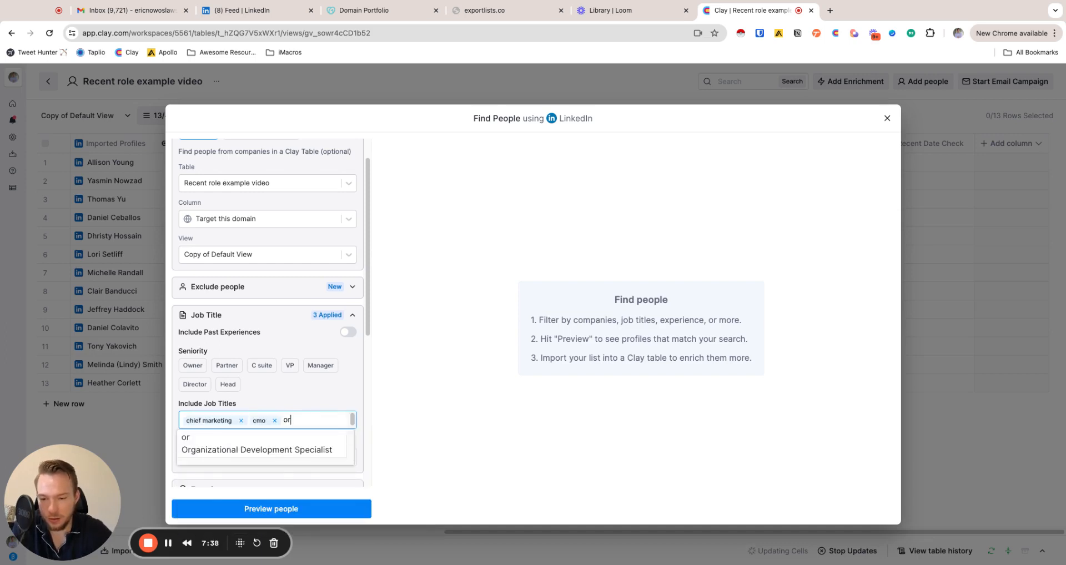
type("eo")
key("Return")
type("chi")
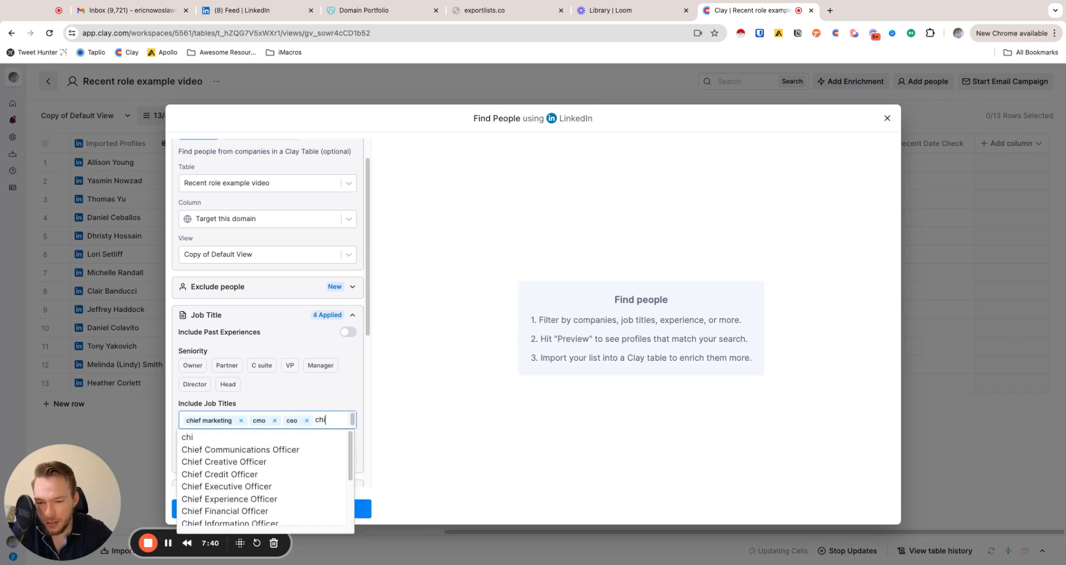
type("ef executive officer")
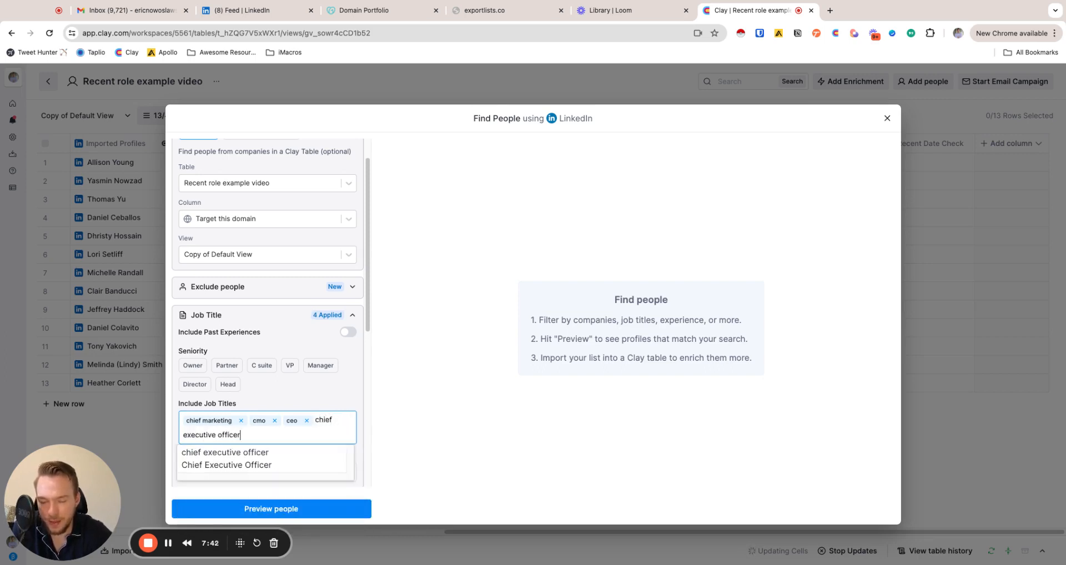
key("Return")
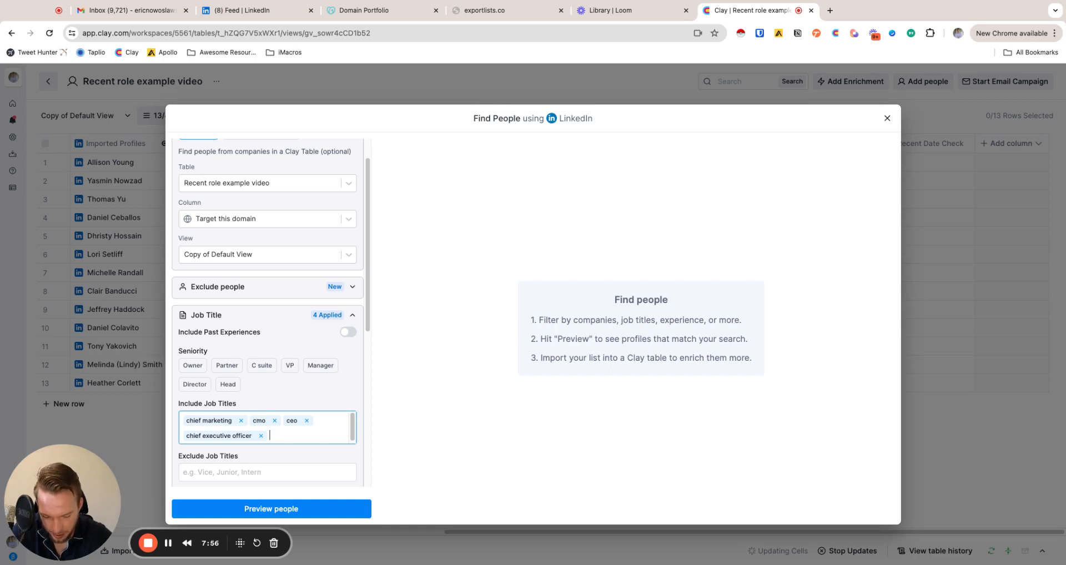
Step: Add "vice marketing" and "vp marketing" to the included job titles
type("vice marketing")
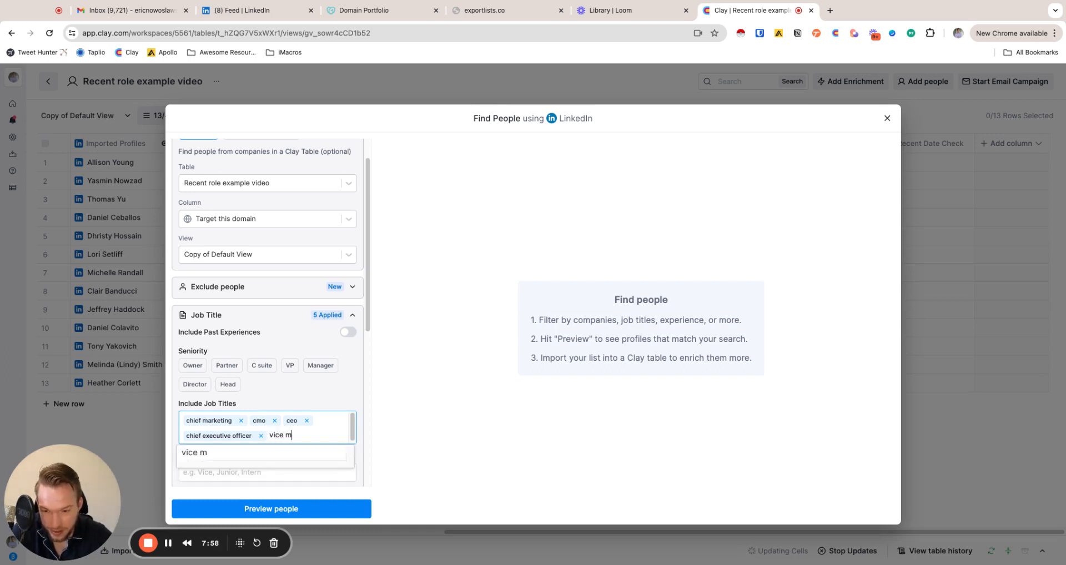
key("Return")
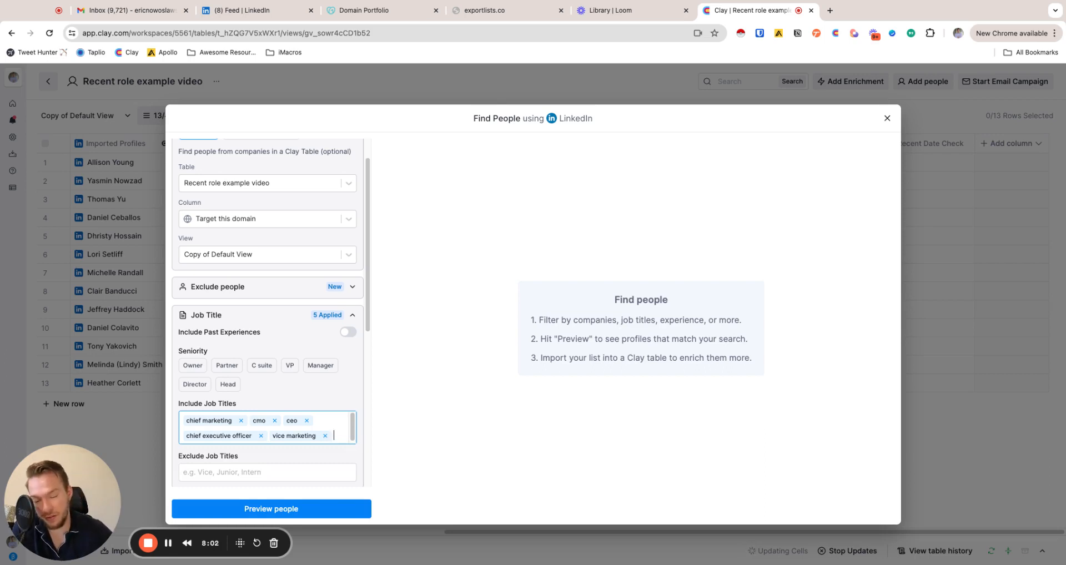
type("vp marketing")
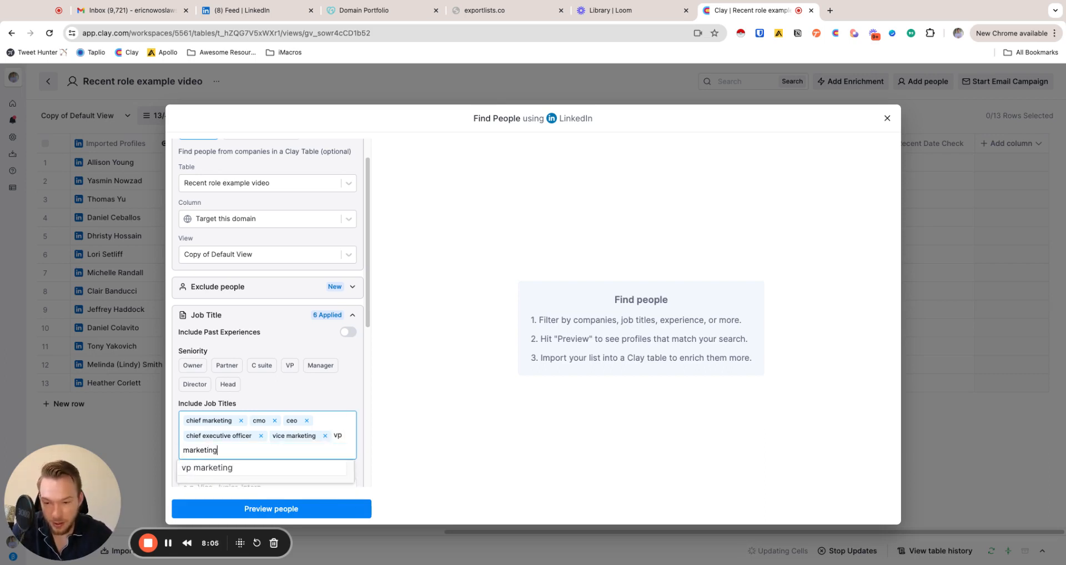
key("Return")
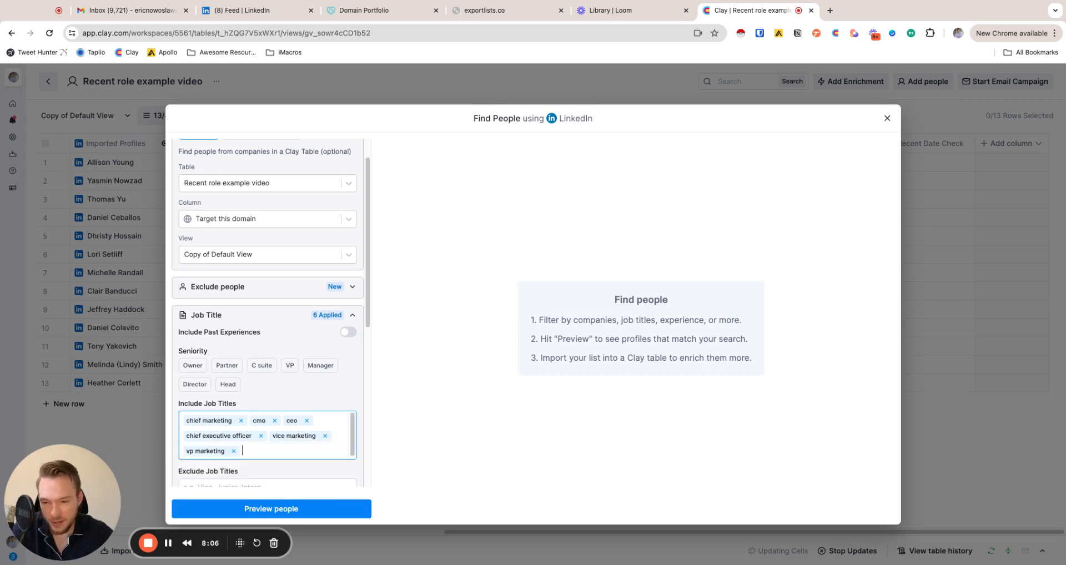
Step: Preview the people matching the company, job title and location filters and highlight the import count above the list
scroll(279, 399, "down", 5)
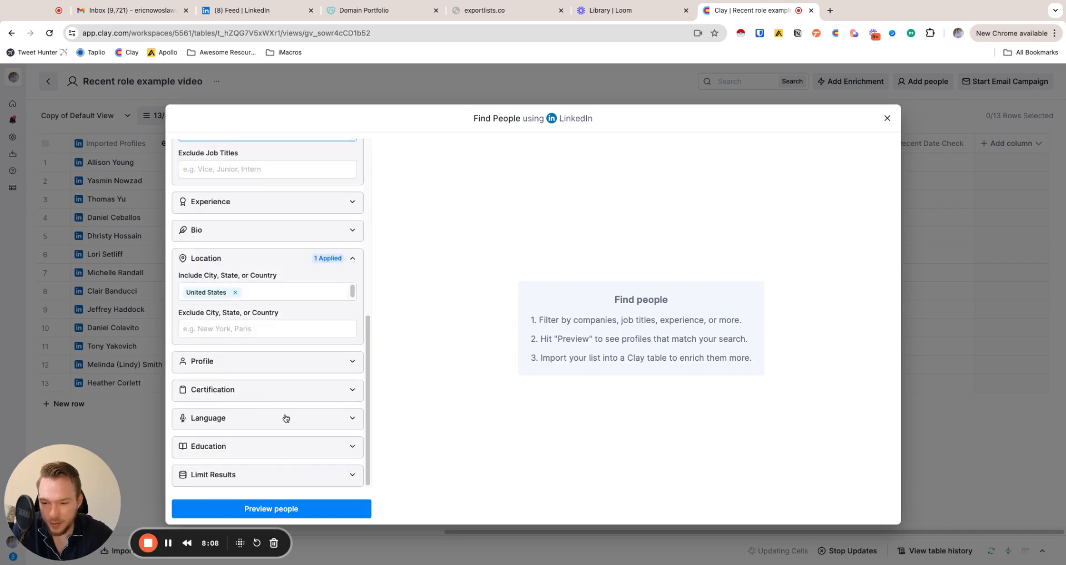
left_click(303, 506)
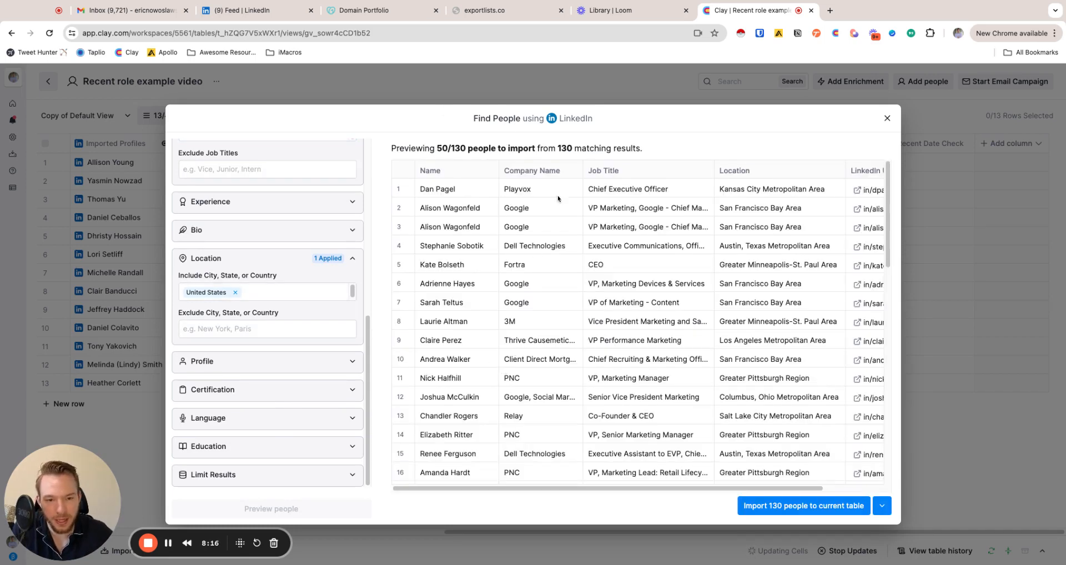
left_click_drag(447, 148, 555, 148)
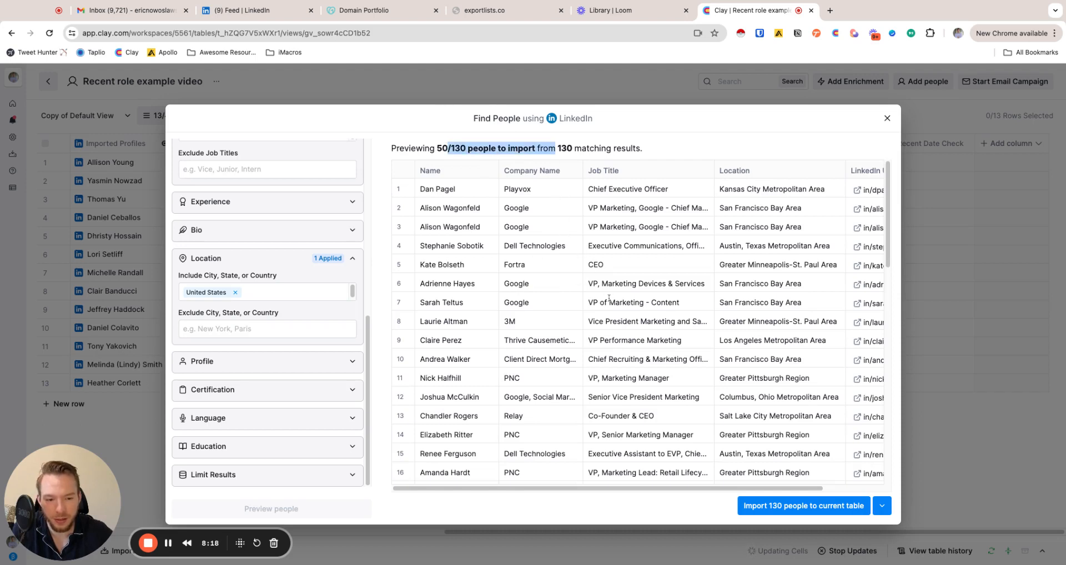